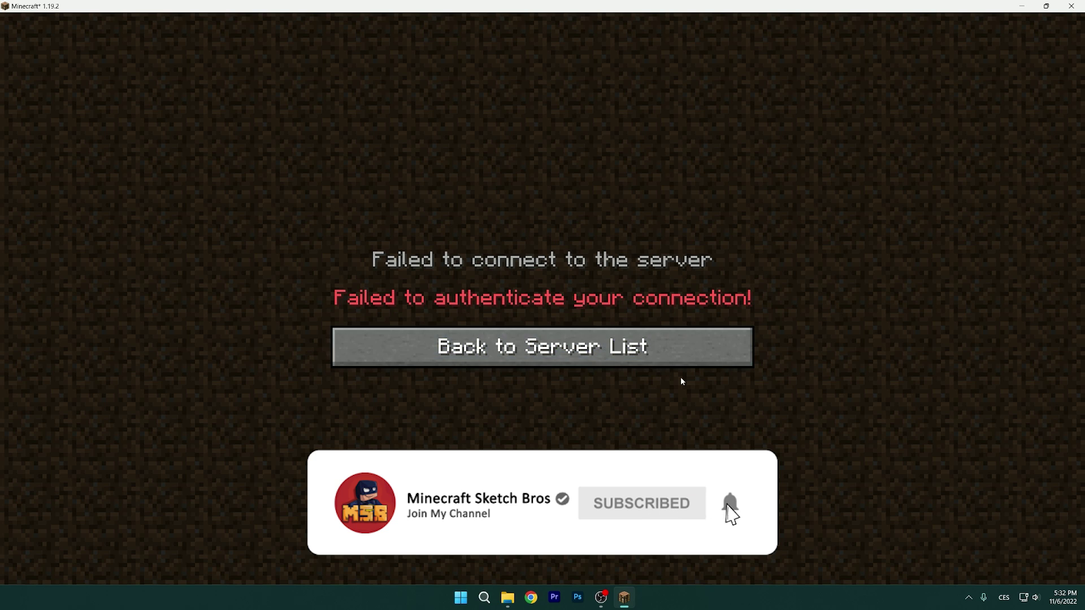
Step: Close the Minecraft game showing the failed-to-authenticate error and its TLauncher window
{"action": "left_click", "coordinate": [1071, 5]}
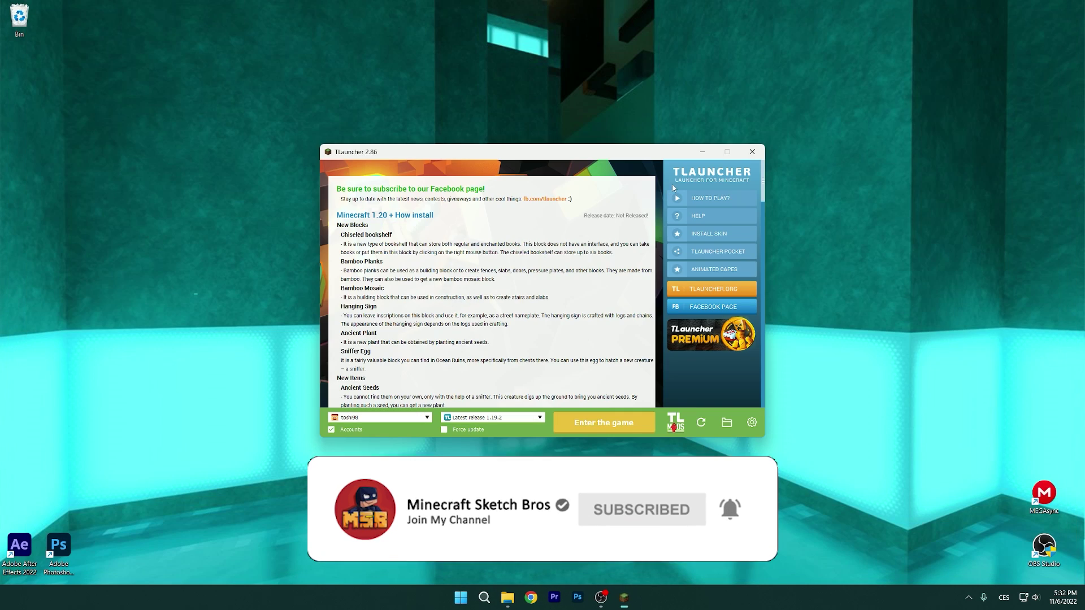
{"action": "left_click", "coordinate": [750, 153]}
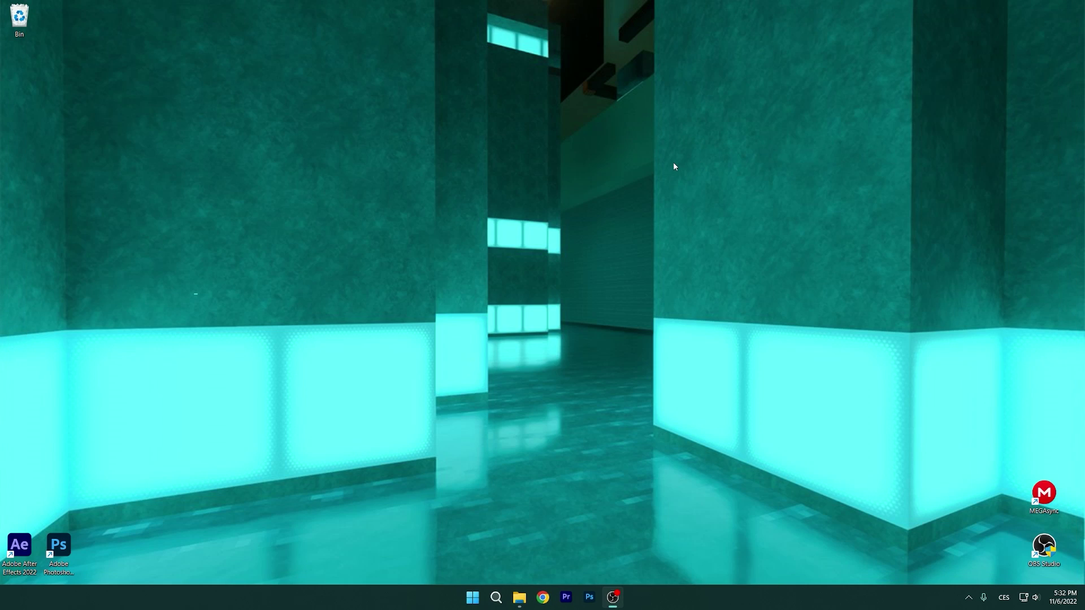
{"action": "left_click", "coordinate": [472, 598]}
{"action": "left_click", "coordinate": [356, 388]}
Step: Open File Explorer and browse from Local Disk (C:) into Windows\System32
{"action": "key", "text": "super+e"}
{"action": "key", "text": "Down"}
{"action": "key", "text": "Return"}
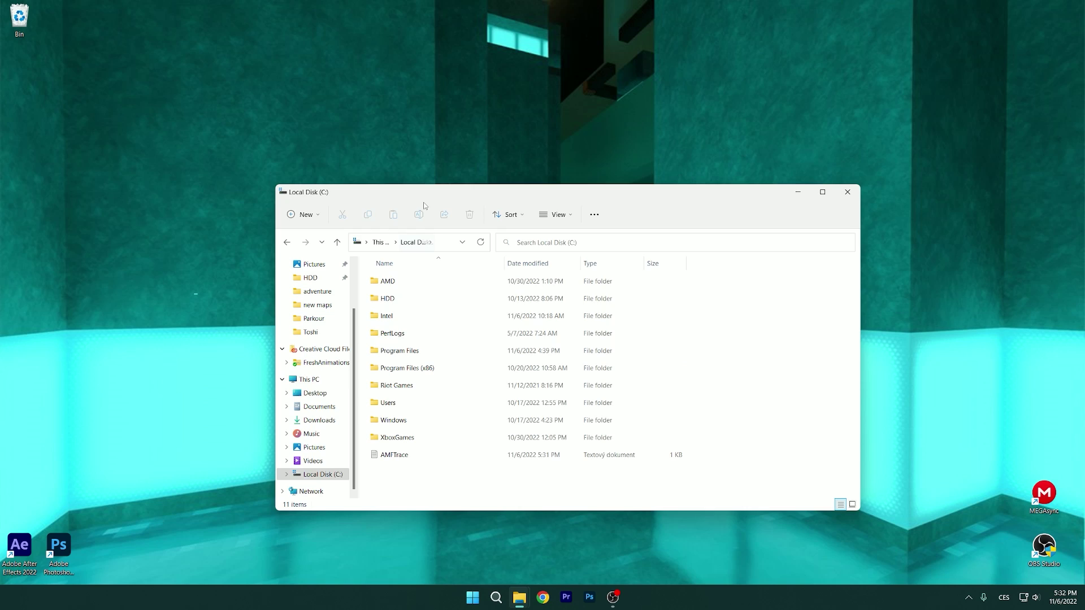
{"action": "left_click_drag", "start_coordinate": [424, 199], "coordinate": [419, 165]}
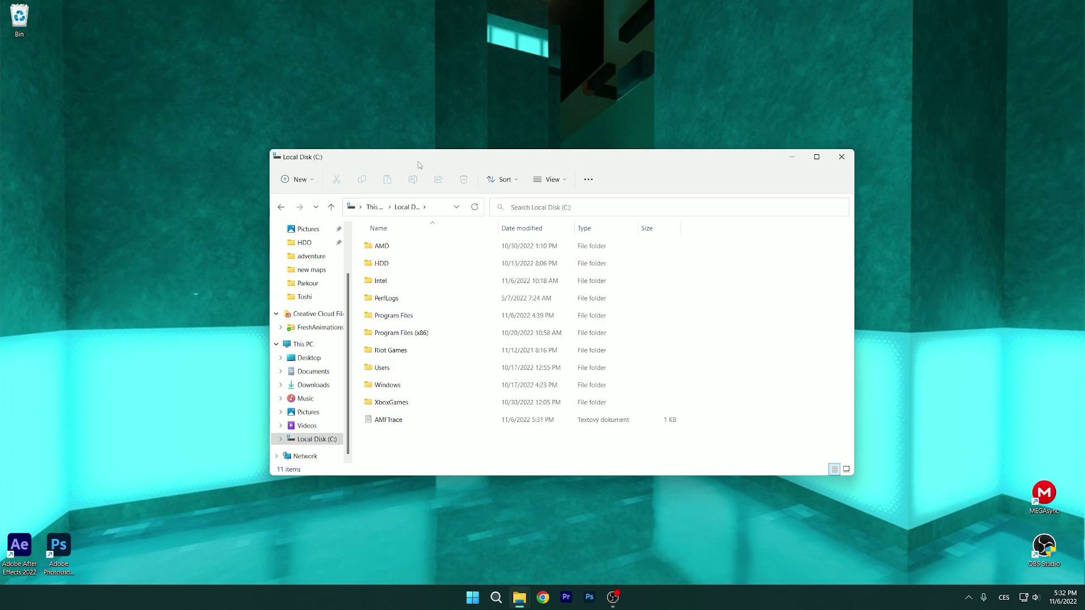
{"action": "double_click", "coordinate": [380, 387]}
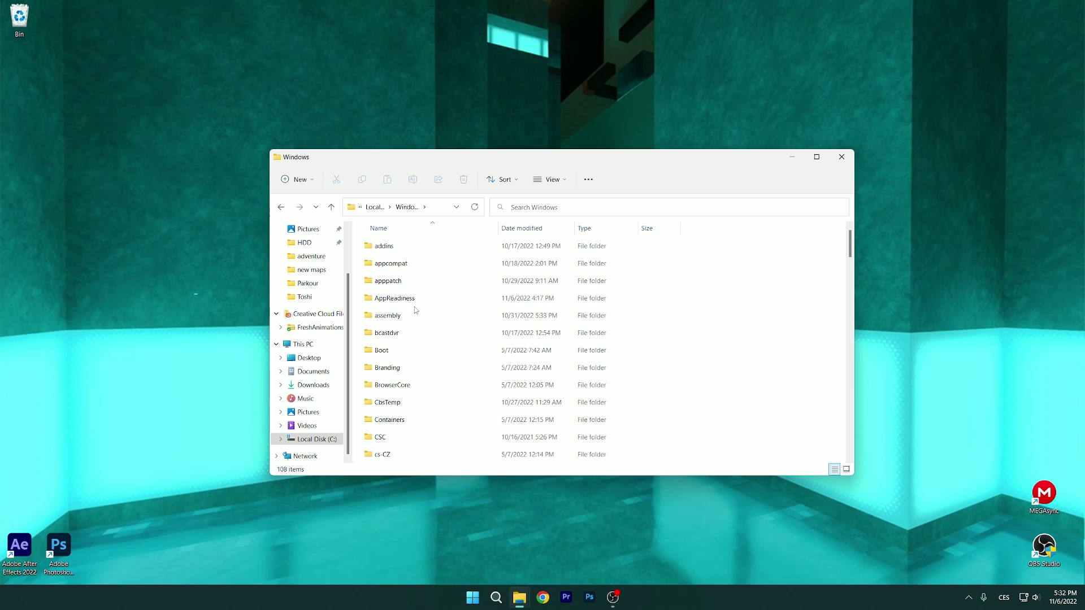
{"action": "scroll", "coordinate": [413, 319], "scroll_direction": "down", "scroll_amount": 1}
{"action": "scroll", "coordinate": [413, 318], "scroll_direction": "down", "scroll_amount": 8}
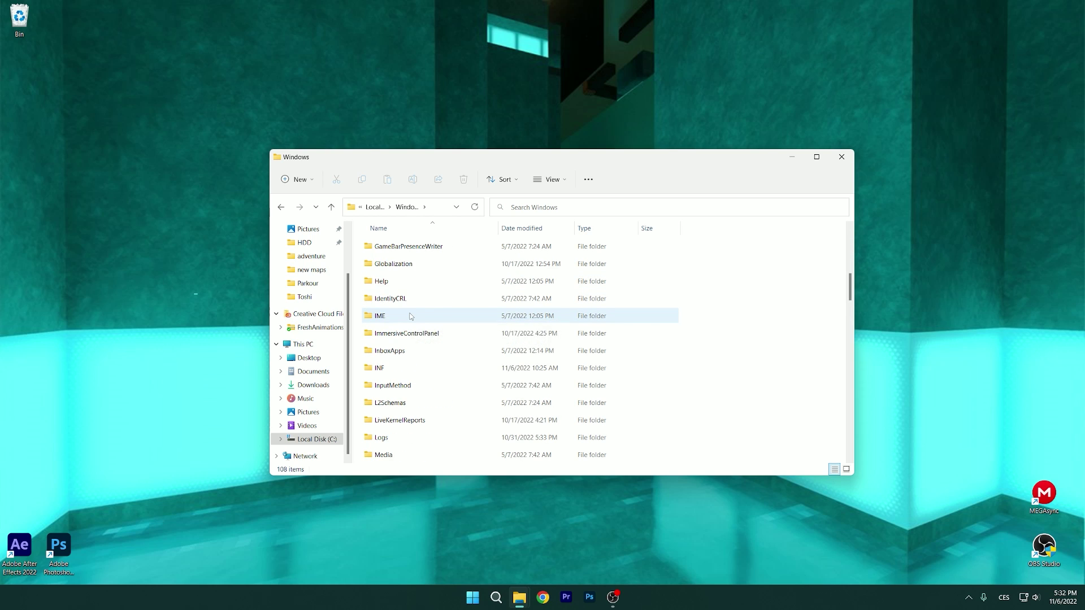
{"action": "scroll", "coordinate": [410, 326], "scroll_direction": "down", "scroll_amount": 2}
{"action": "left_click", "coordinate": [418, 333]}
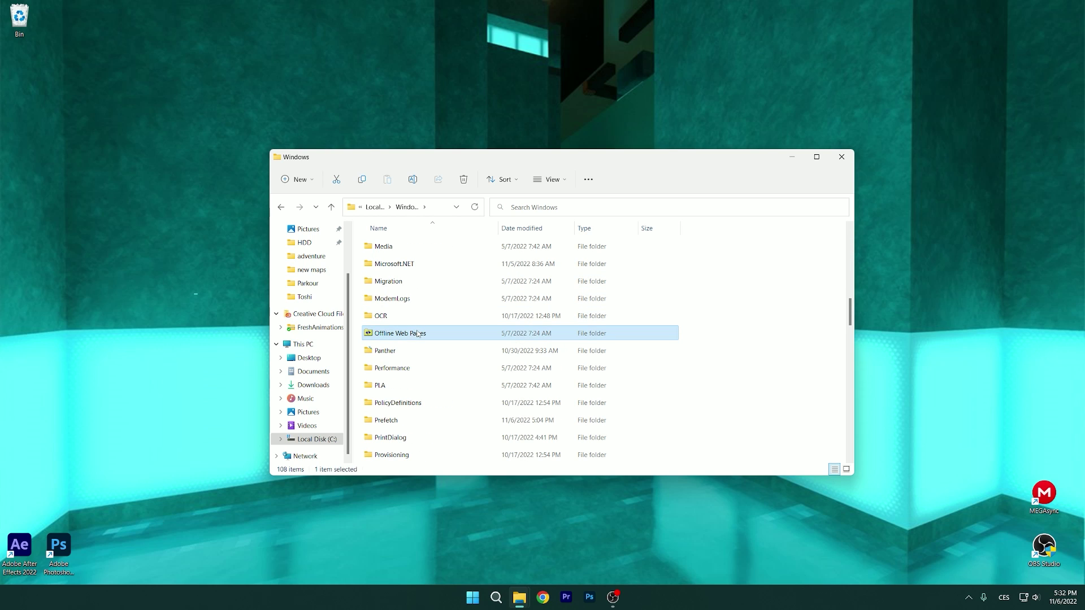
{"action": "key", "text": "s"}
{"action": "key", "text": "s"}
{"action": "key", "text": "s"}
{"action": "key", "text": "s"}
{"action": "key", "text": "s"}
{"action": "key", "text": "s"}
{"action": "key", "text": "s"}
{"action": "key", "text": "s"}
{"action": "key", "text": "s"}
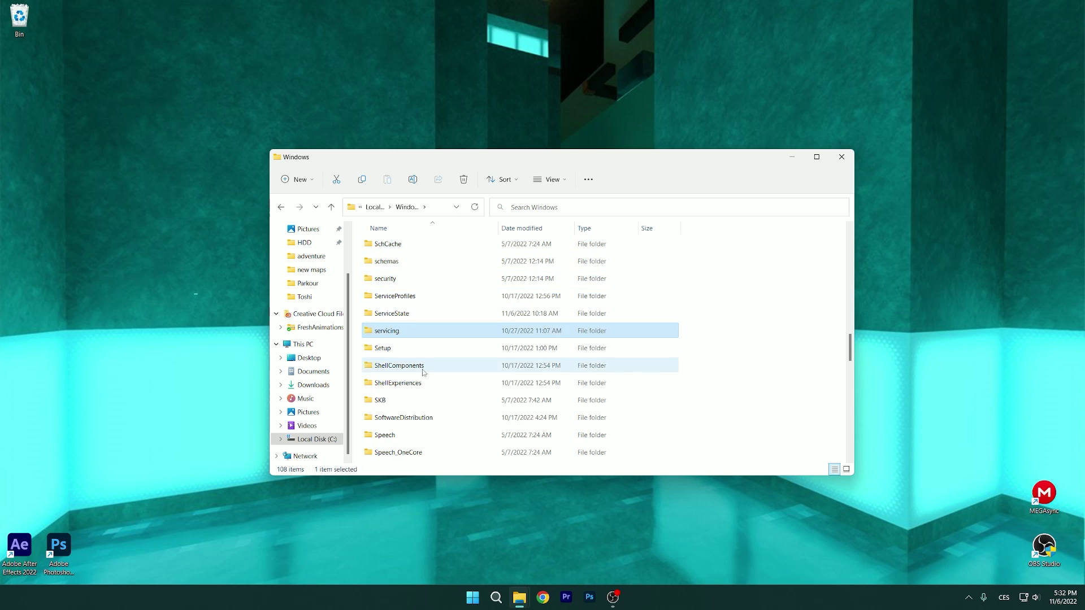
{"action": "scroll", "coordinate": [423, 415], "scroll_direction": "down", "scroll_amount": 2}
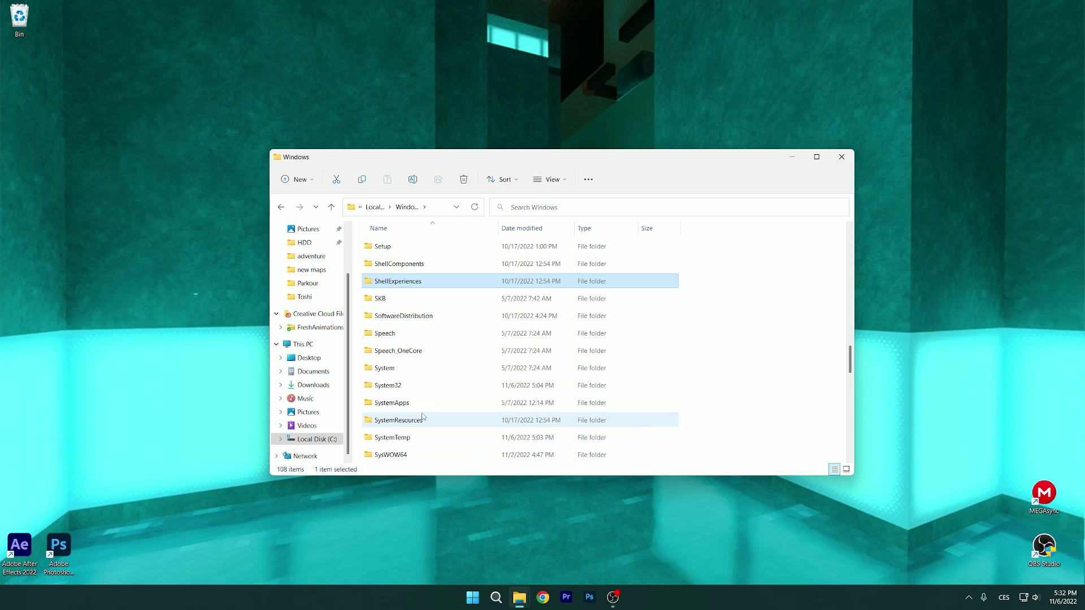
{"action": "double_click", "coordinate": [398, 390]}
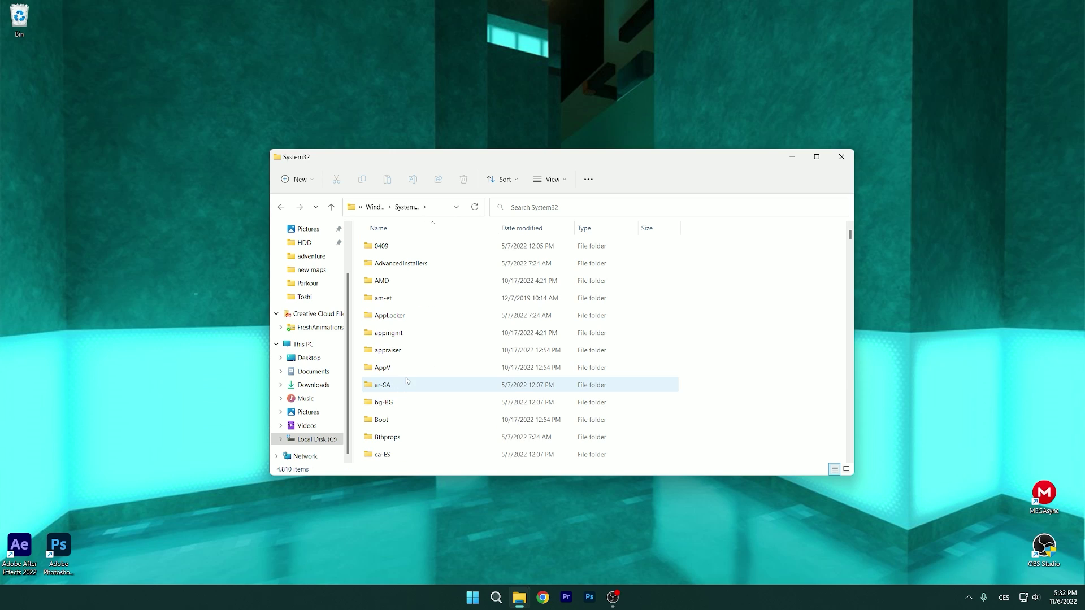
Step: Go into drivers\etc, copy the hosts file, and close the window
{"action": "key", "text": "d"}
{"action": "key", "text": "d"}
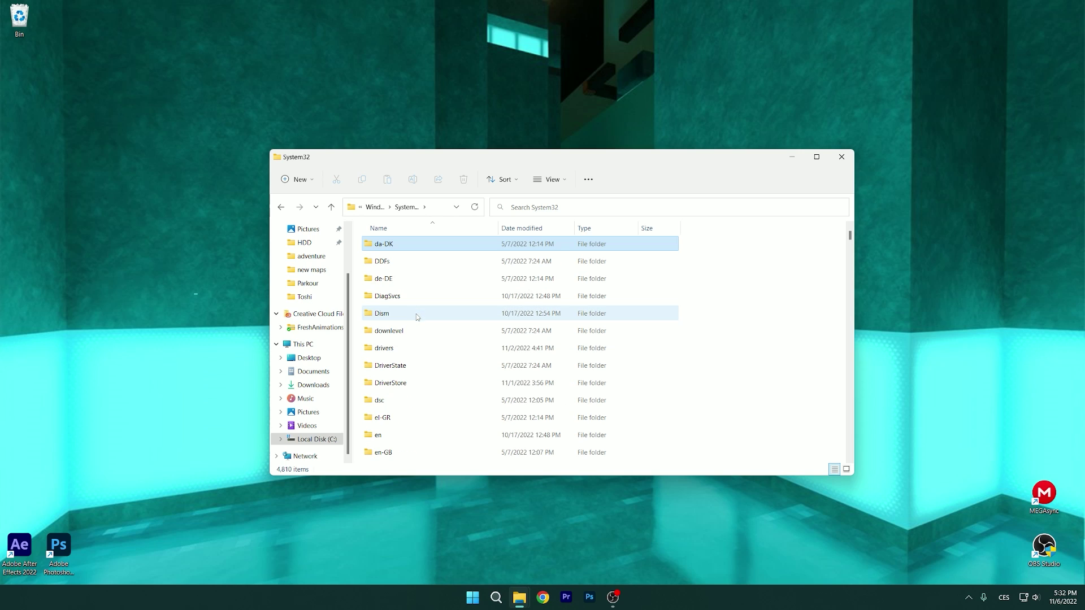
{"action": "key", "text": "d"}
{"action": "key", "text": "d"}
{"action": "key", "text": "d"}
{"action": "key", "text": "d"}
{"action": "key", "text": "d"}
{"action": "key", "text": "d"}
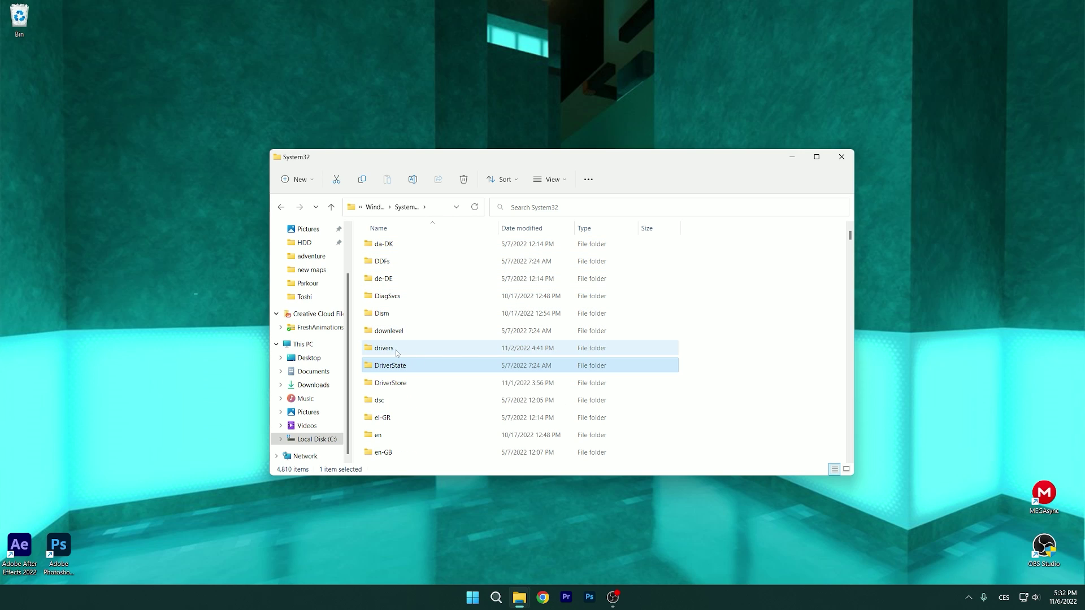
{"action": "left_click", "coordinate": [397, 349]}
{"action": "double_click", "coordinate": [398, 353]}
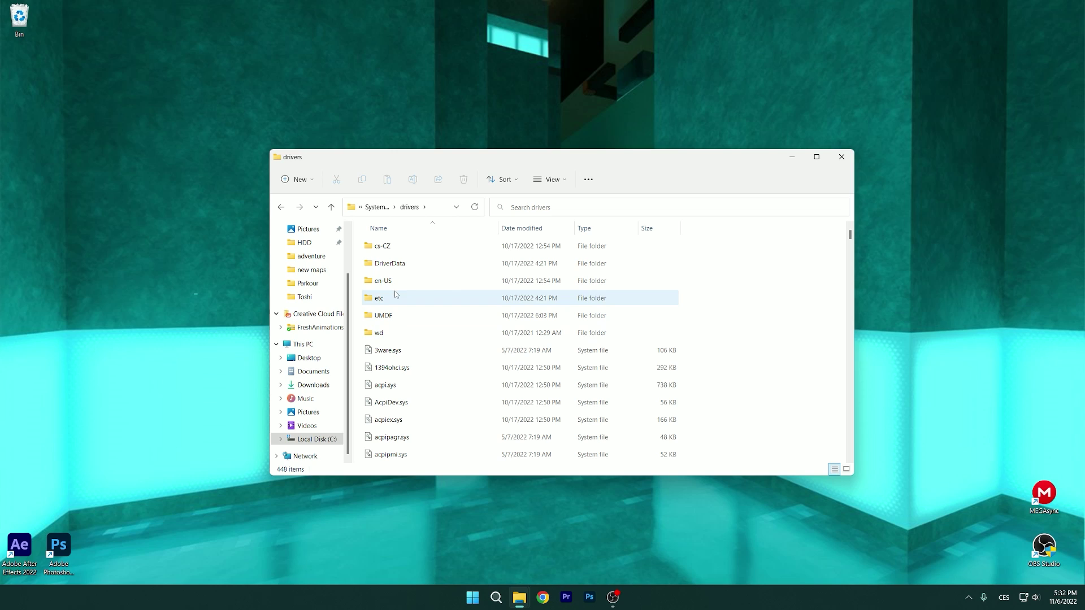
{"action": "double_click", "coordinate": [393, 299]}
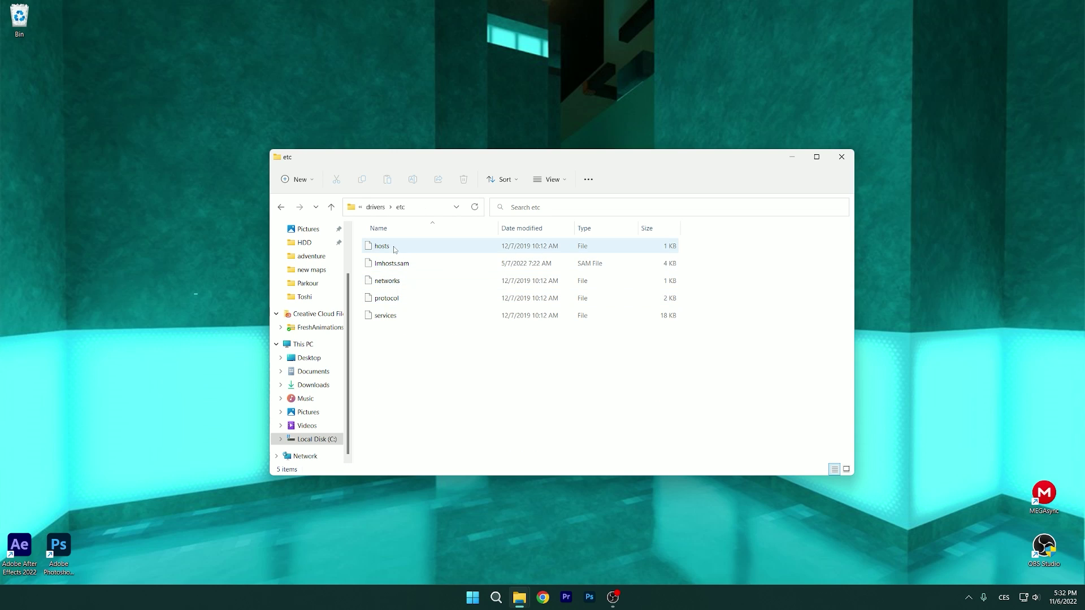
{"action": "left_click", "coordinate": [369, 248]}
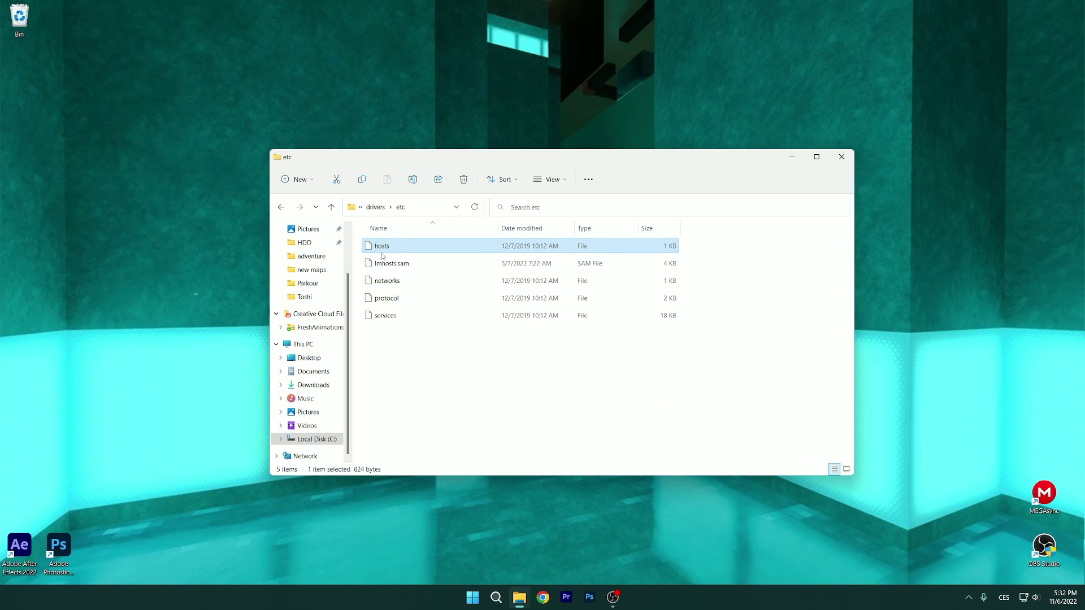
{"action": "right_click", "coordinate": [390, 250]}
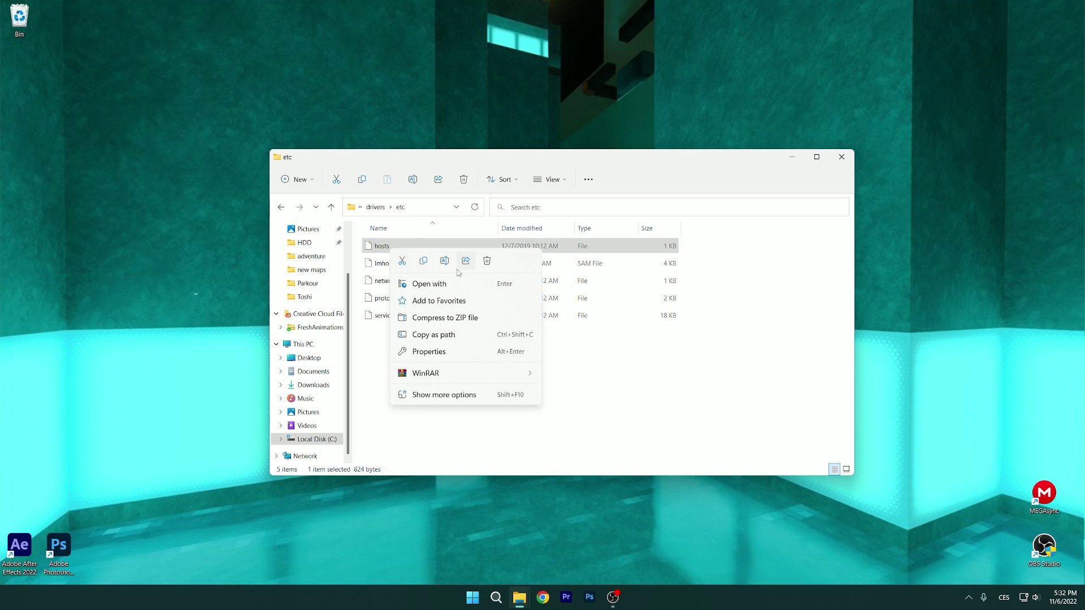
{"action": "left_click", "coordinate": [424, 261]}
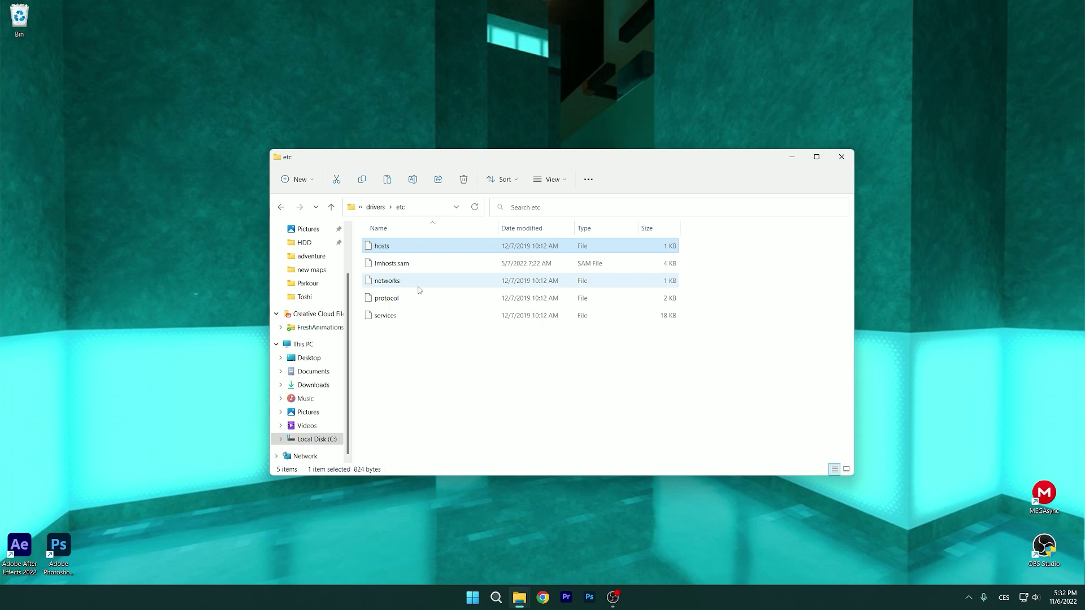
{"action": "left_click", "coordinate": [841, 156]}
Step: Search Windows for %appdata% and open the Roaming folder
{"action": "left_click", "coordinate": [496, 598]}
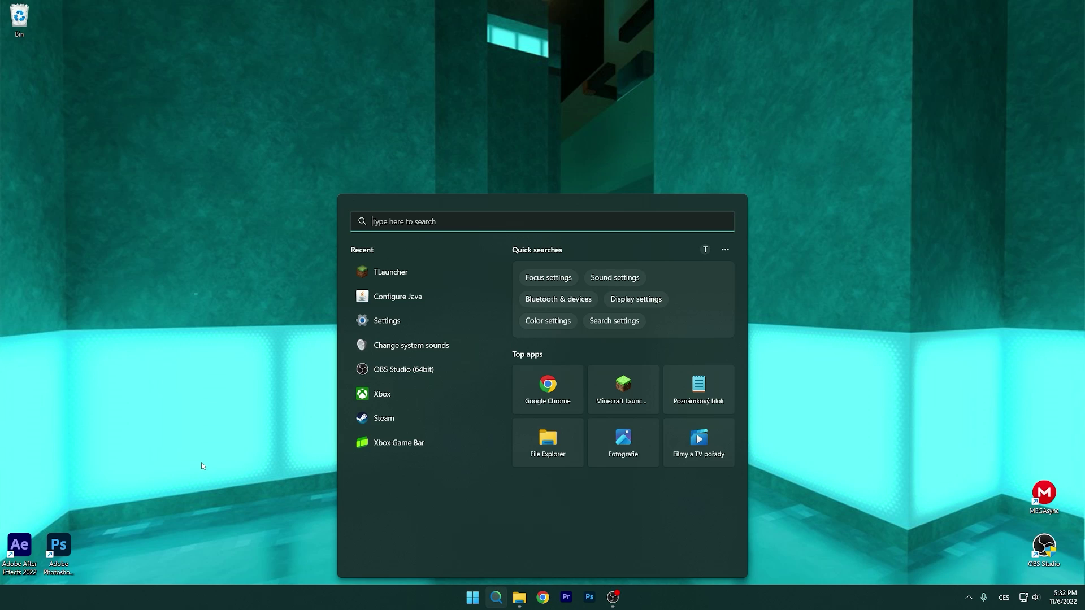
{"action": "type", "text": "%appdata%"}
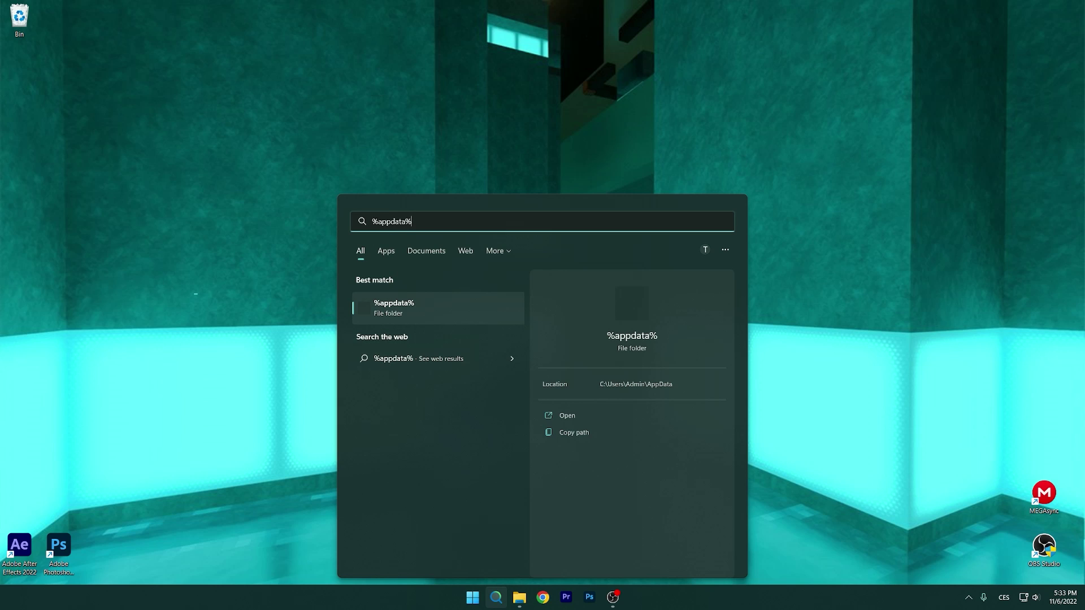
{"action": "left_click", "coordinate": [578, 416]}
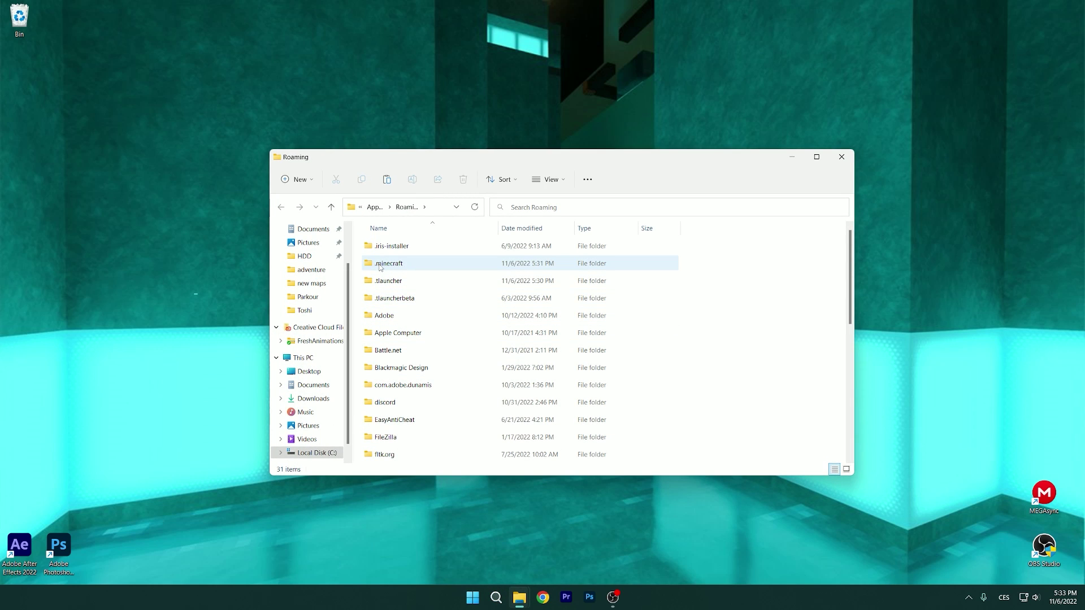
Step: Open the .minecraft folder and browse its files starting with h
{"action": "mouse_move", "coordinate": [381, 267]}
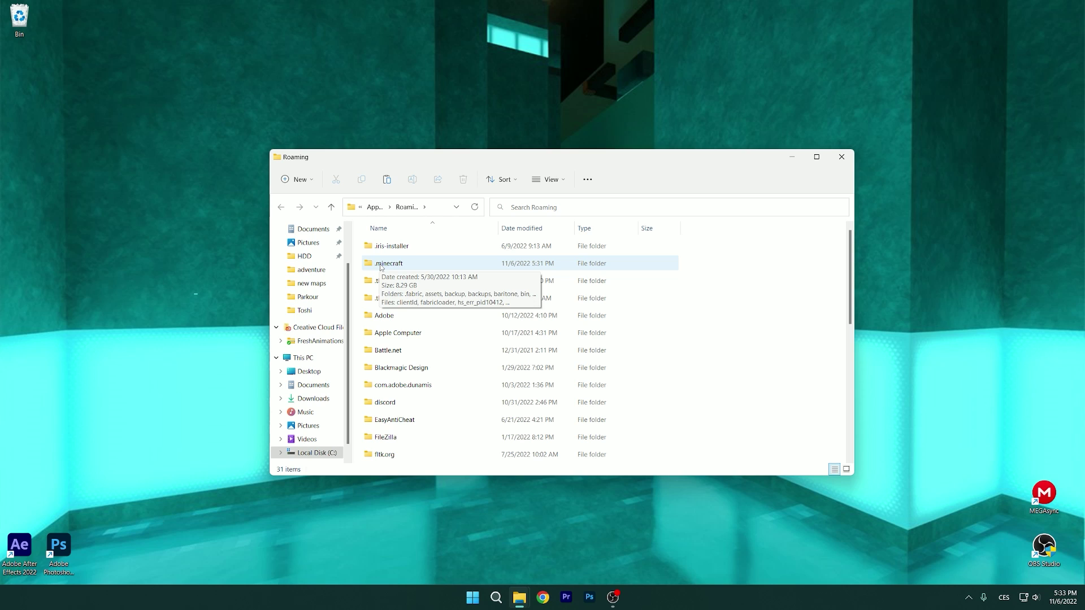
{"action": "double_click", "coordinate": [380, 264]}
{"action": "scroll", "coordinate": [706, 303], "scroll_direction": "down", "scroll_amount": 10}
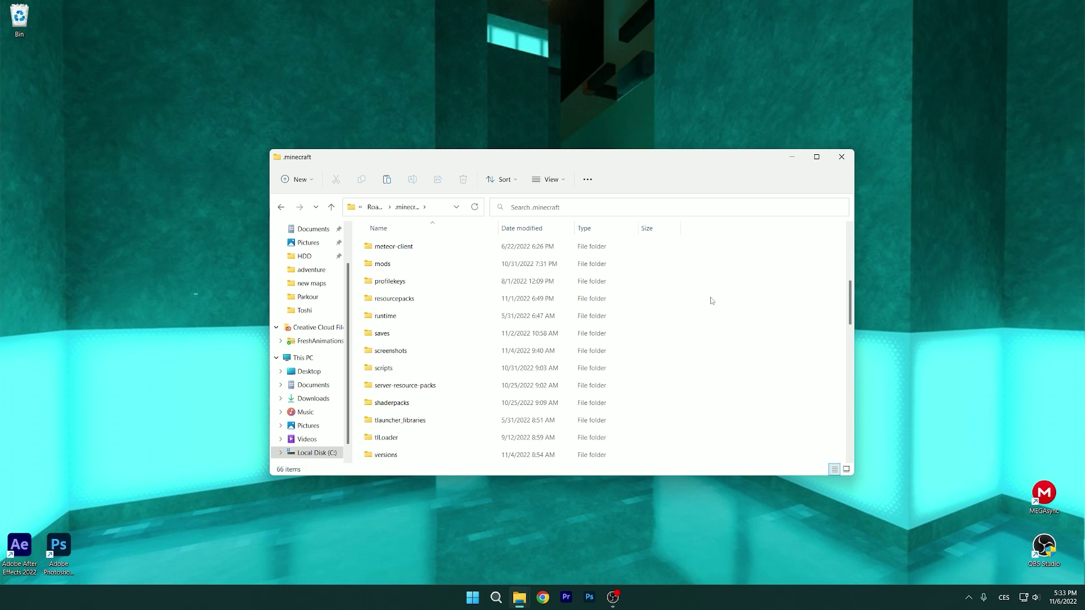
{"action": "scroll", "coordinate": [739, 320], "scroll_direction": "down", "scroll_amount": 2}
{"action": "key", "text": "h"}
{"action": "key", "text": "Down"}
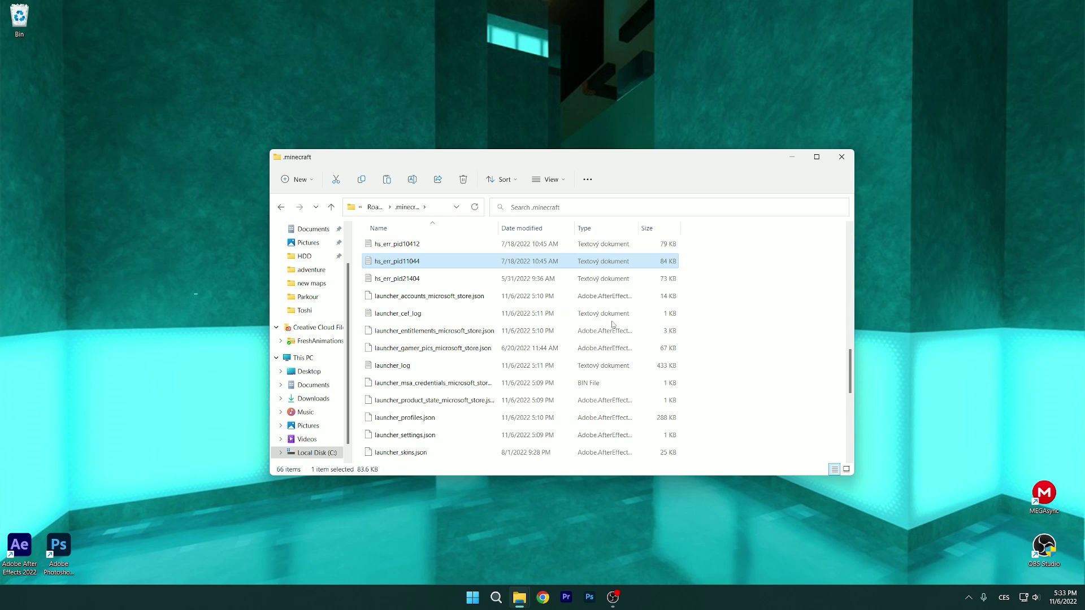
{"action": "key", "text": "Down"}
{"action": "key", "text": "Up"}
{"action": "scroll", "coordinate": [538, 334], "scroll_direction": "up", "scroll_amount": 5}
{"action": "scroll", "coordinate": [538, 334], "scroll_direction": "down", "scroll_amount": 5}
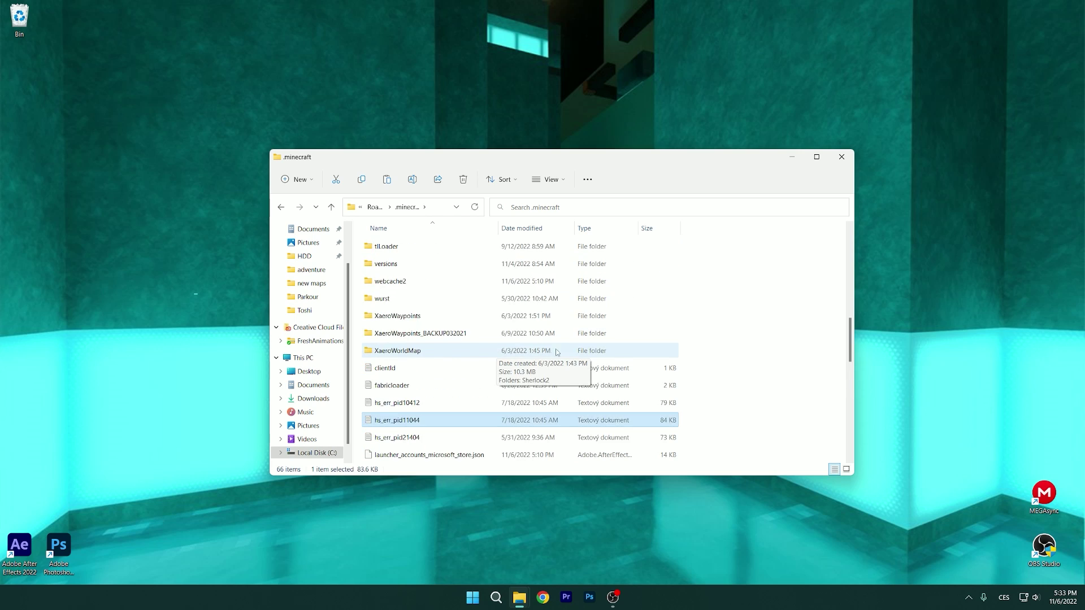
Step: Paste the copied hosts file into .minecraft and close the Explorer window
{"action": "right_click", "coordinate": [751, 333]}
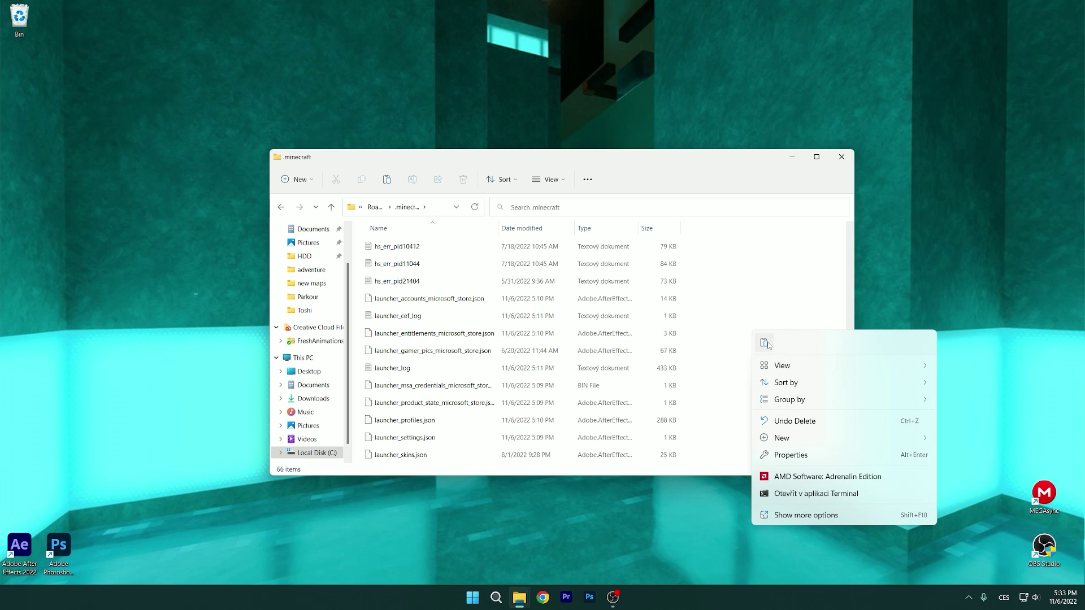
{"action": "left_click", "coordinate": [766, 343]}
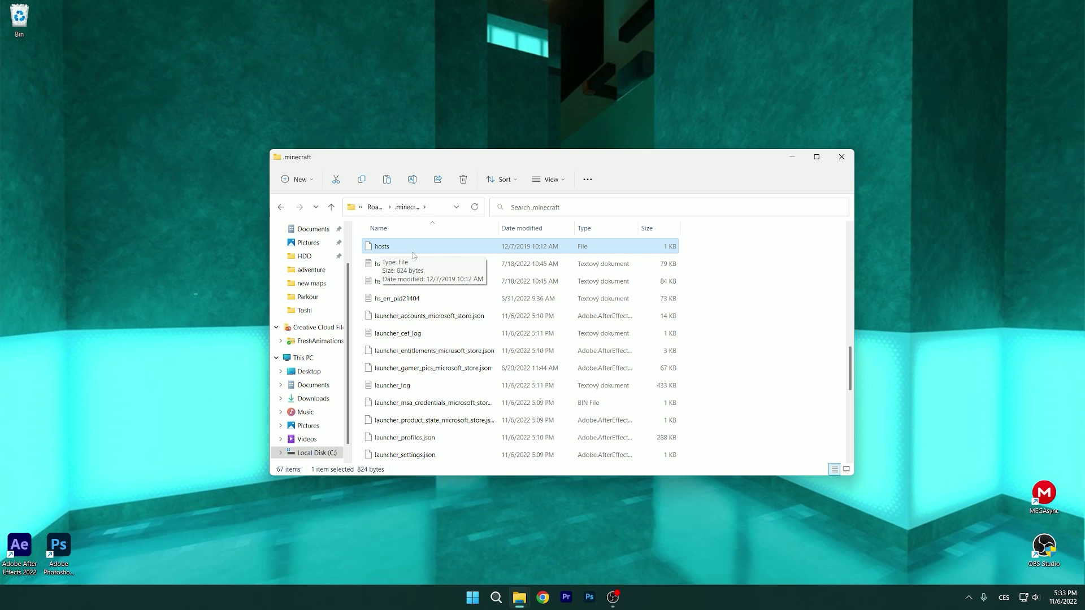
{"action": "left_click", "coordinate": [841, 156]}
{"action": "left_click", "coordinate": [497, 600]}
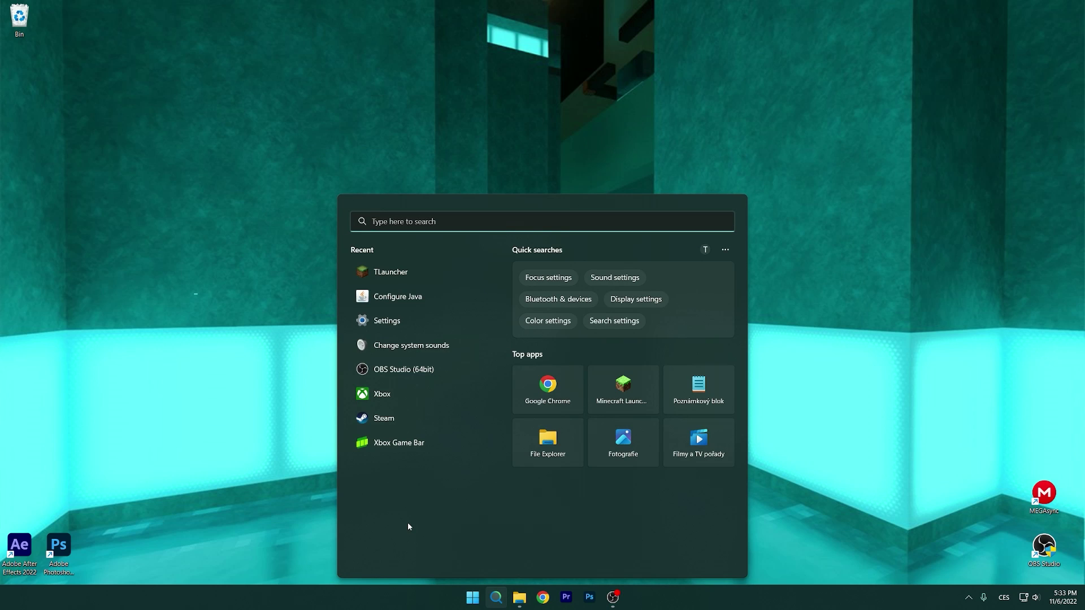
Step: Search for 'configure java' and launch the Java Control Panel
{"action": "type", "text": "configure "}
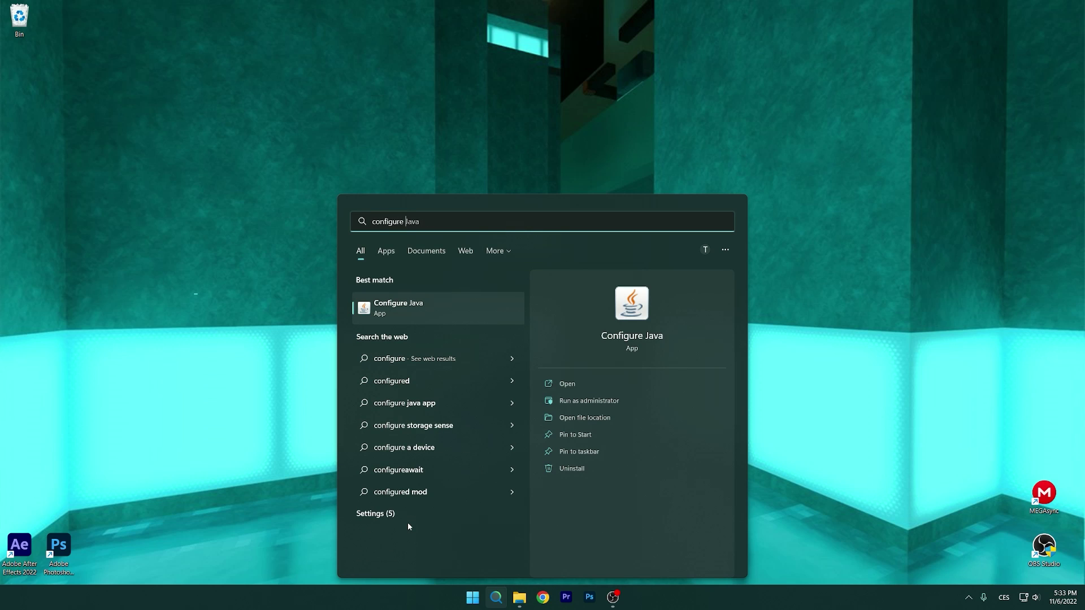
{"action": "type", "text": "java"}
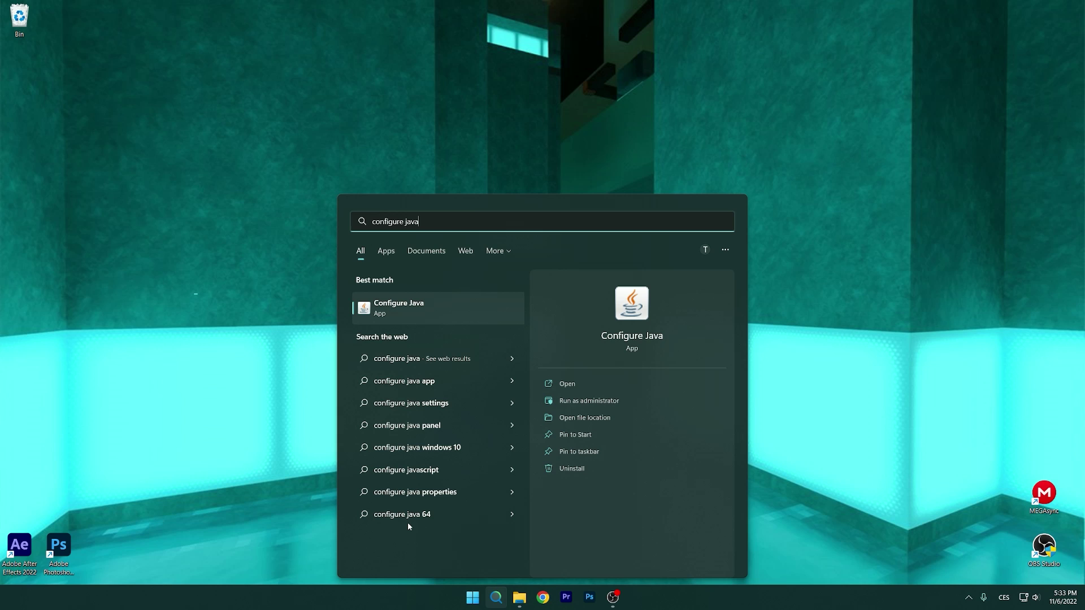
{"action": "key", "text": "Return"}
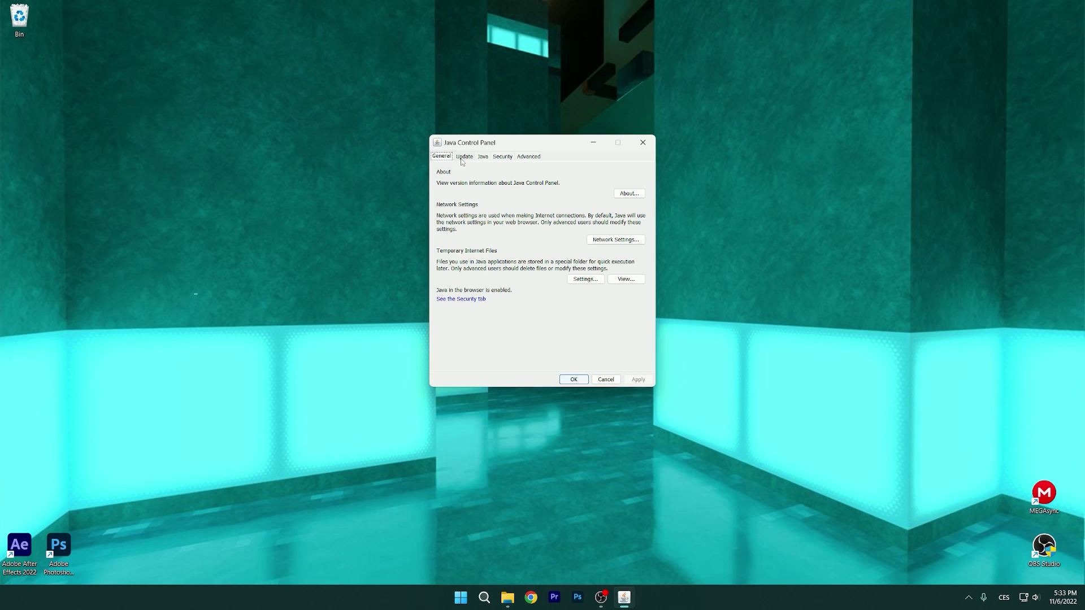
Step: Run Update Now from the Update tab, dismiss the up-to-date message, and close the panel
{"action": "left_click", "coordinate": [465, 159]}
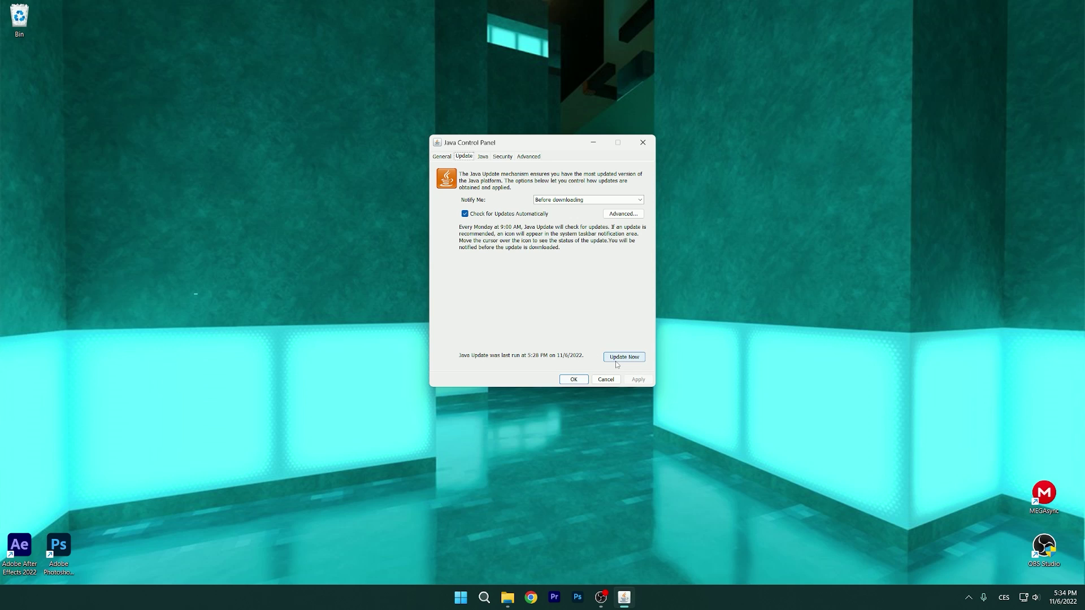
{"action": "left_click", "coordinate": [633, 358]}
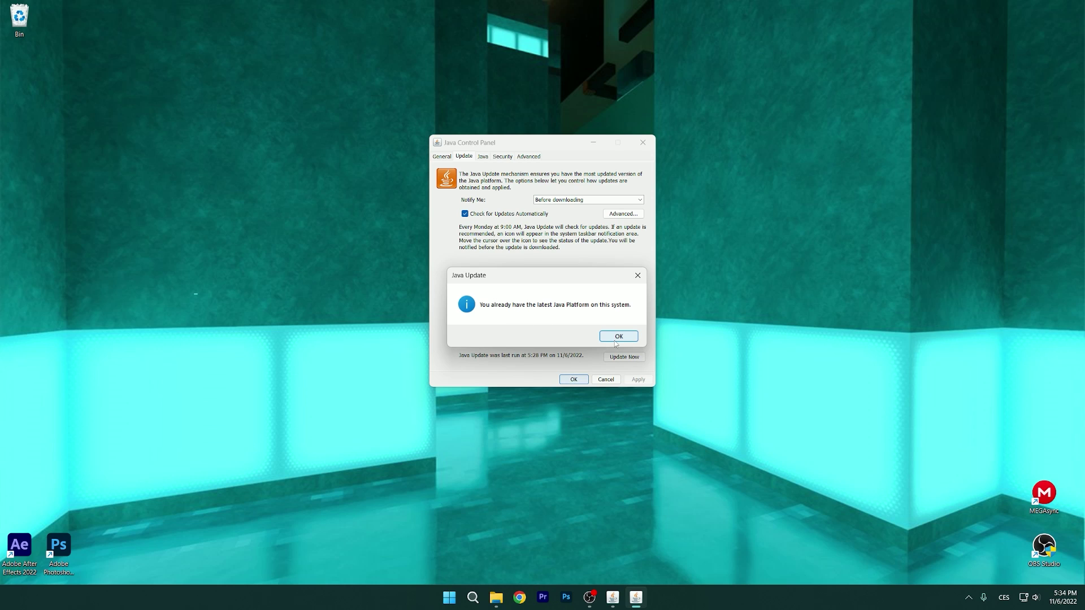
{"action": "key", "text": "Return"}
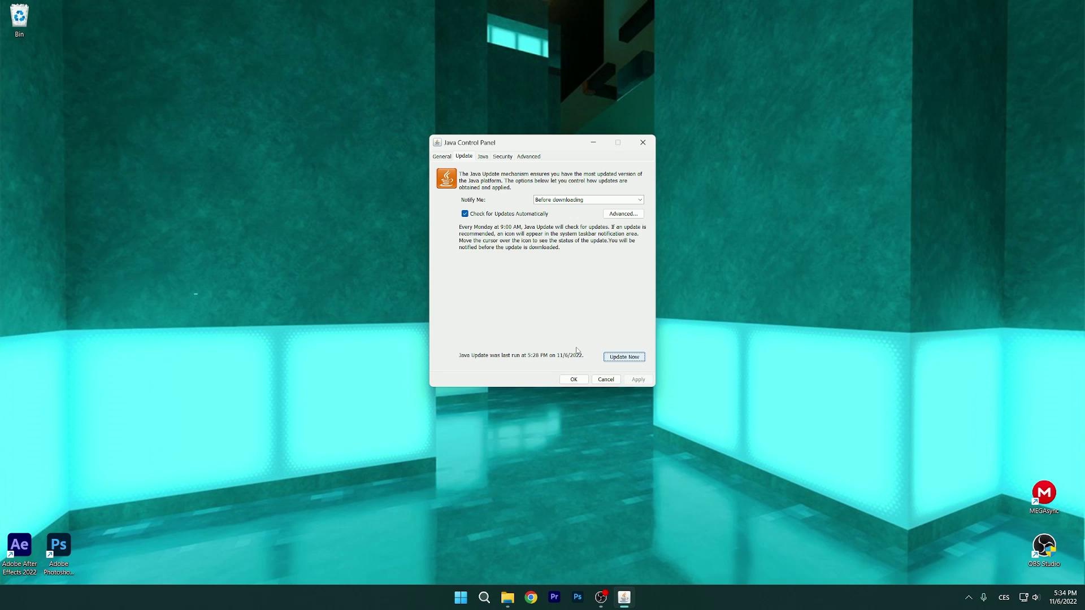
{"action": "left_click", "coordinate": [644, 142]}
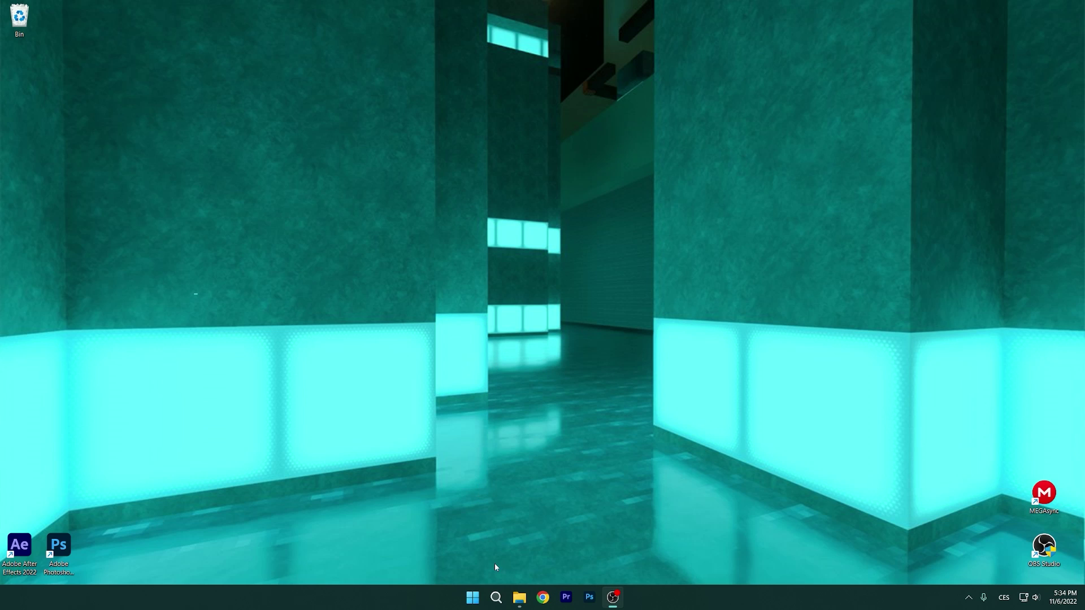
Step: Search for 'Minecraft' and start the Minecraft Launcher
{"action": "left_click", "coordinate": [496, 597]}
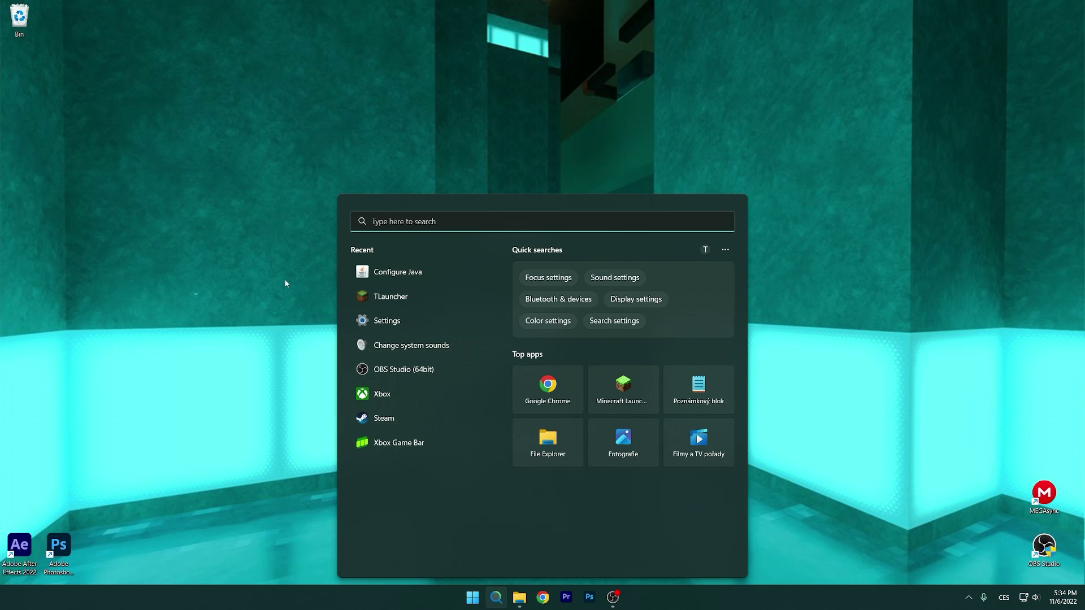
{"action": "type", "text": "Minecraft"}
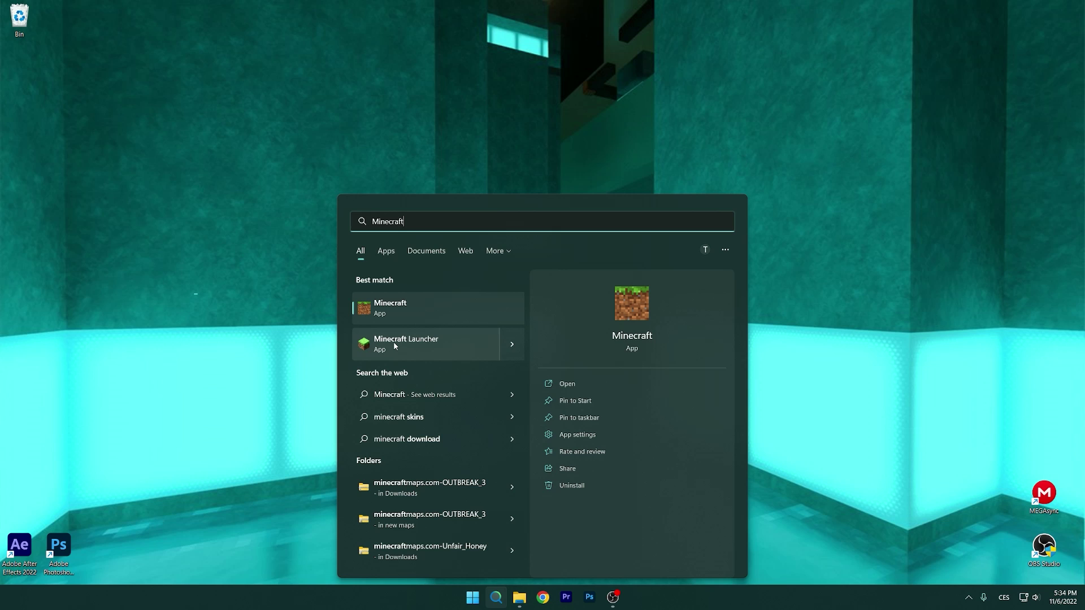
{"action": "left_click", "coordinate": [395, 346]}
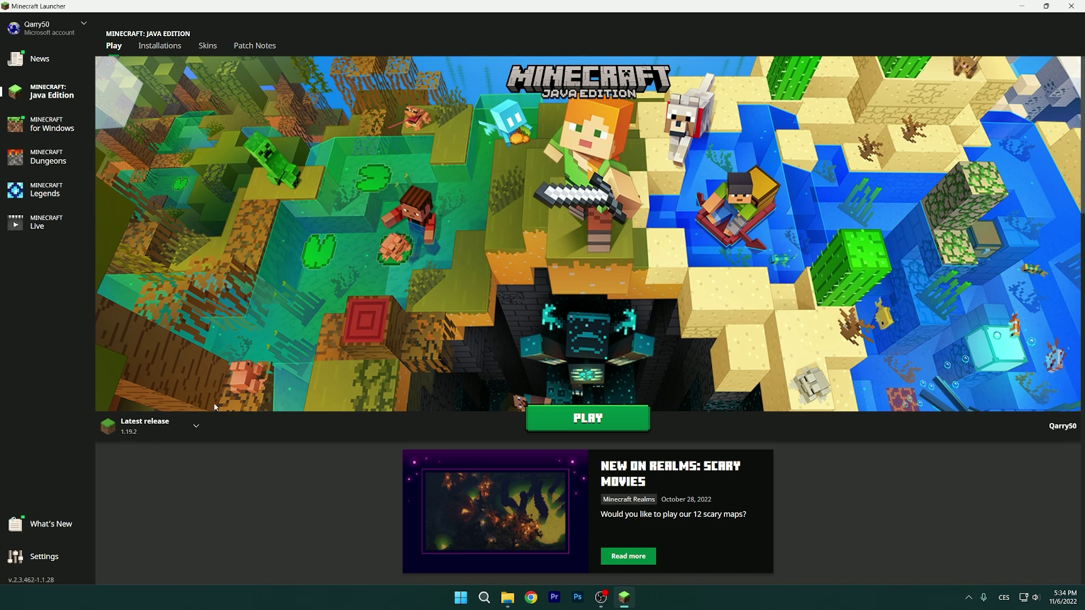
Step: Select OptiFine 1.19.2 as the game version and show the Installations list
{"action": "left_click", "coordinate": [154, 439]}
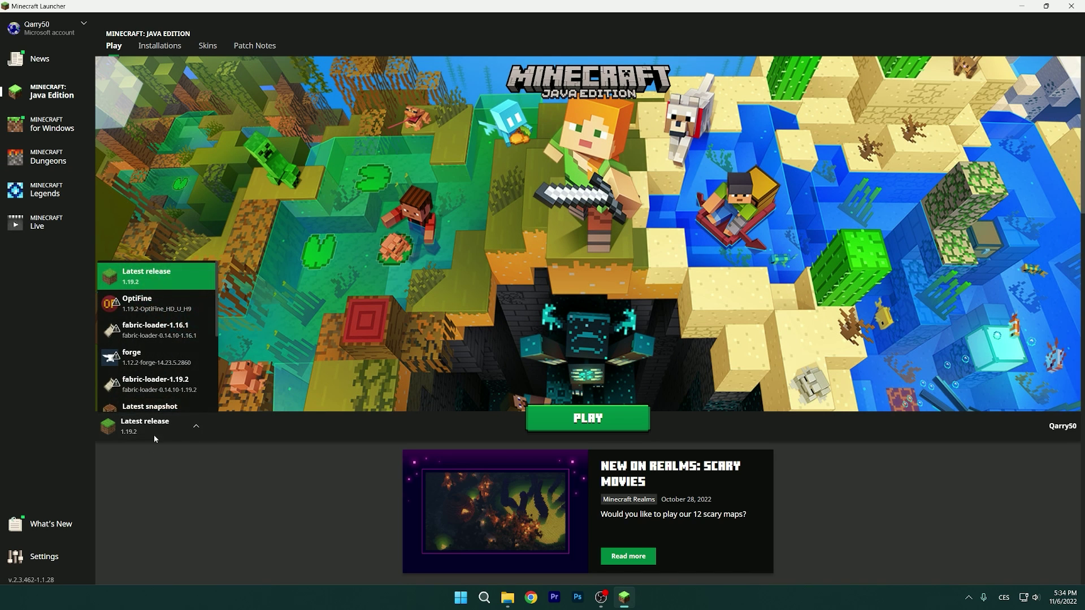
{"action": "left_click", "coordinate": [155, 304]}
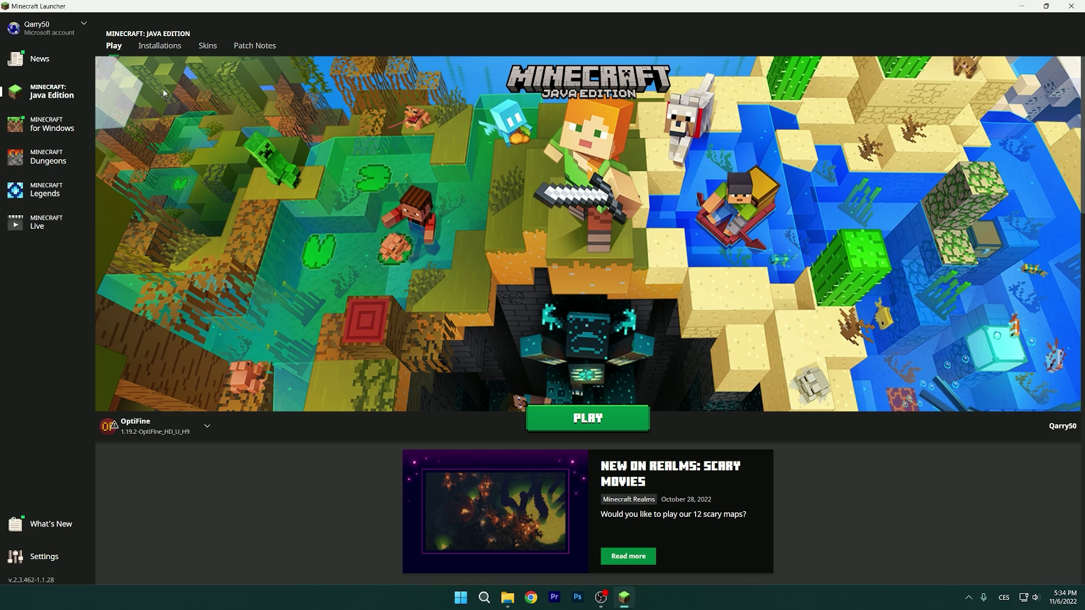
{"action": "left_click", "coordinate": [159, 50]}
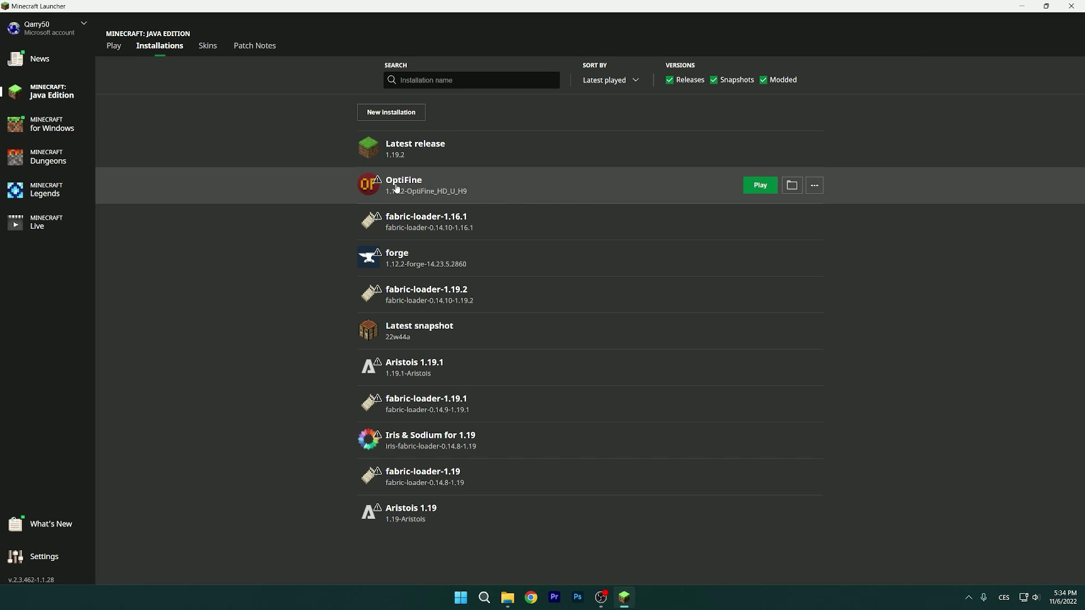
Step: Edit the OptiFine installation and check the -Xmx8G memory value in its JVM arguments
{"action": "left_click", "coordinate": [814, 191]}
{"action": "left_click", "coordinate": [794, 208]}
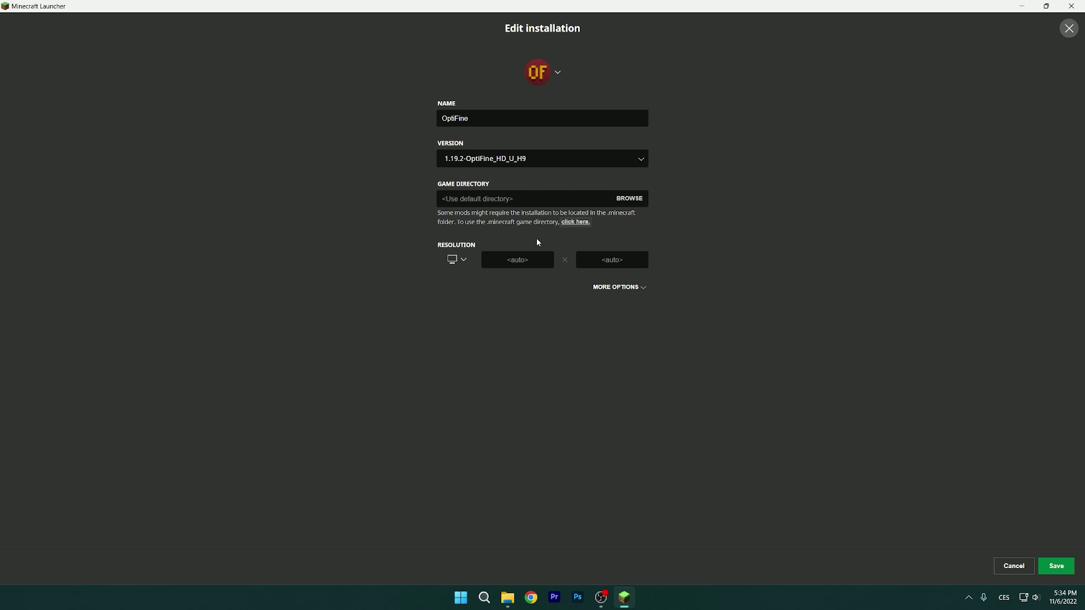
{"action": "left_click", "coordinate": [606, 288]}
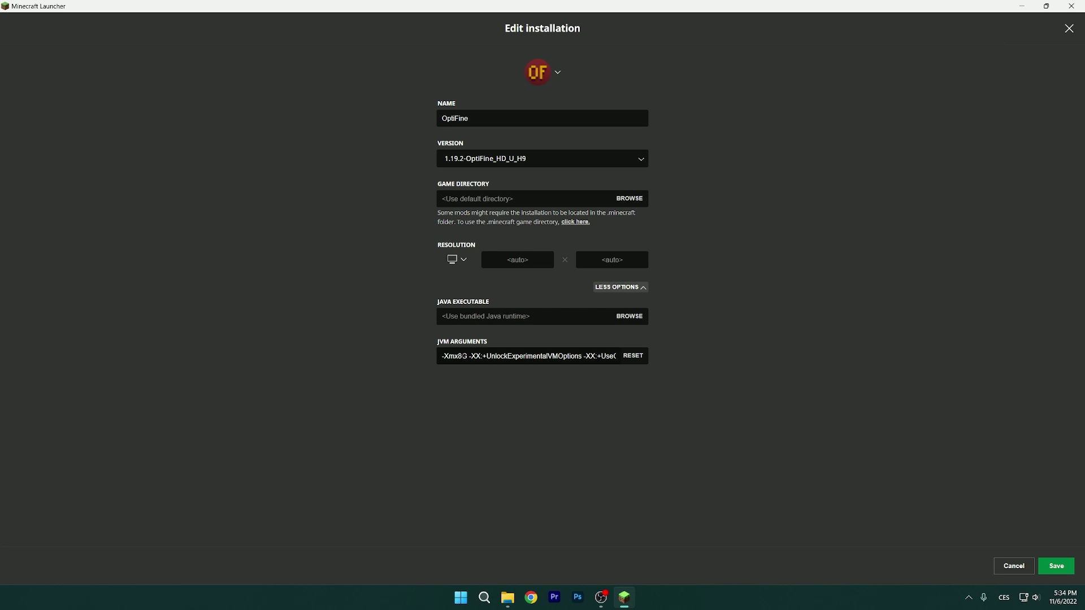
{"action": "left_click", "coordinate": [462, 356]}
{"action": "key", "text": "shift+Right"}
{"action": "key", "text": "shift+Right"}
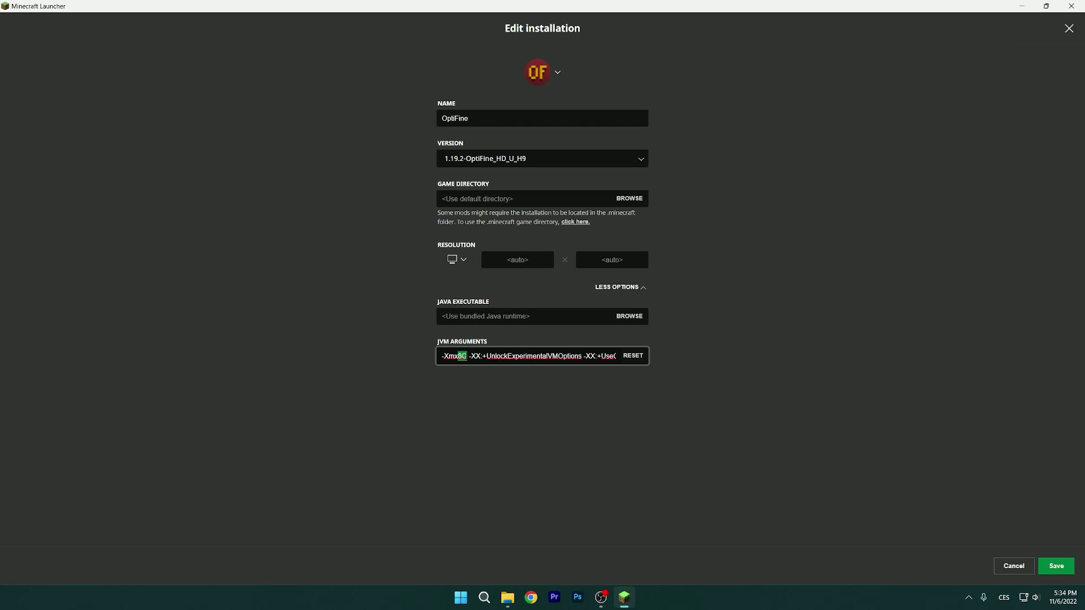
{"action": "key", "text": "Right"}
{"action": "left_click_drag", "start_coordinate": [463, 356], "coordinate": [458, 356]}
{"action": "left_click", "coordinate": [462, 356]}
Step: Save the OptiFine installation and launch it with PLAY from the Play page
{"action": "left_click", "coordinate": [1054, 565]}
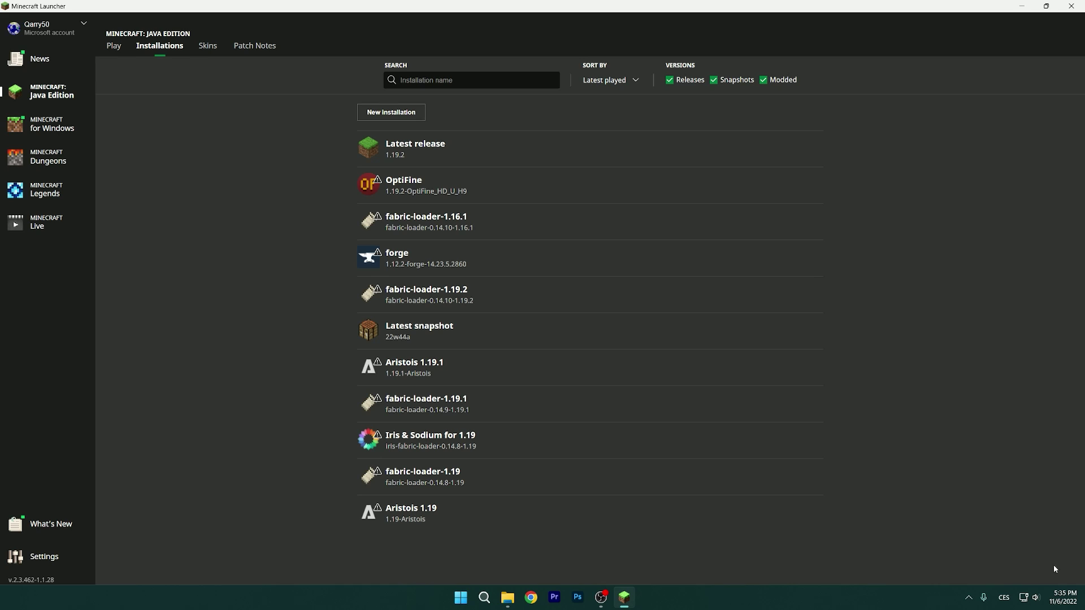
{"action": "left_click", "coordinate": [113, 45]}
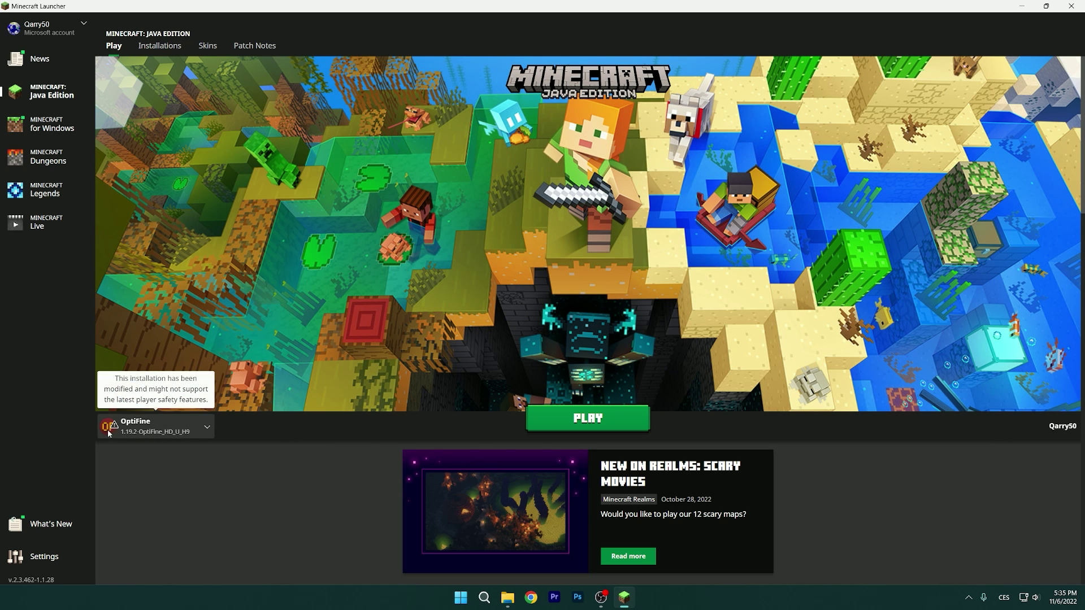
{"action": "left_click", "coordinate": [572, 428]}
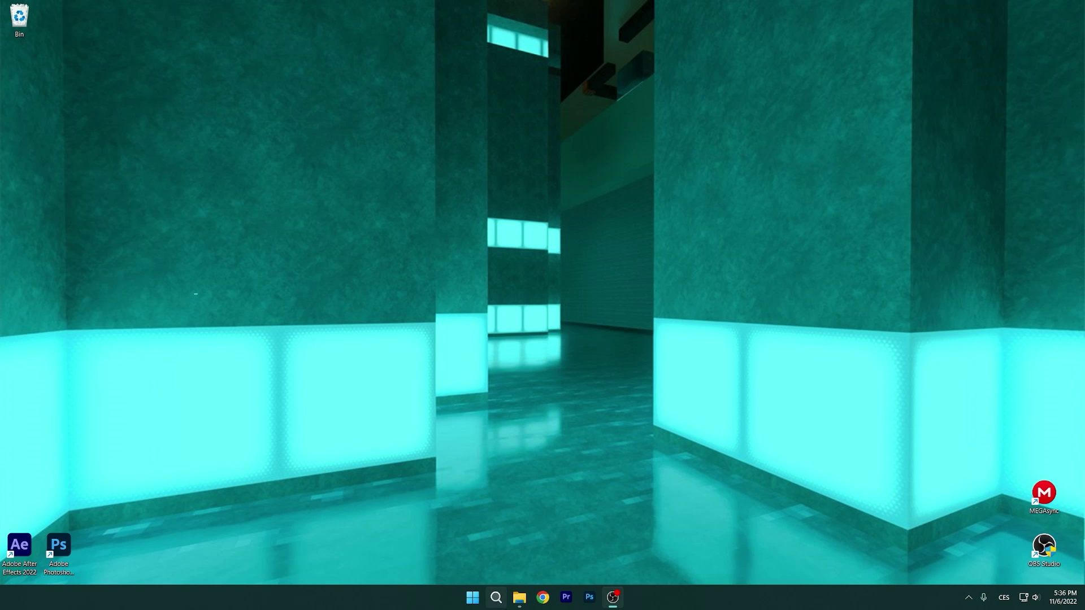
Step: Reopen Minecraft Launcher, dismiss the crash notice, and launch Latest release 1.19.2 instead of OptiFine
{"action": "left_click", "coordinate": [472, 597]}
{"action": "left_click", "coordinate": [515, 289]}
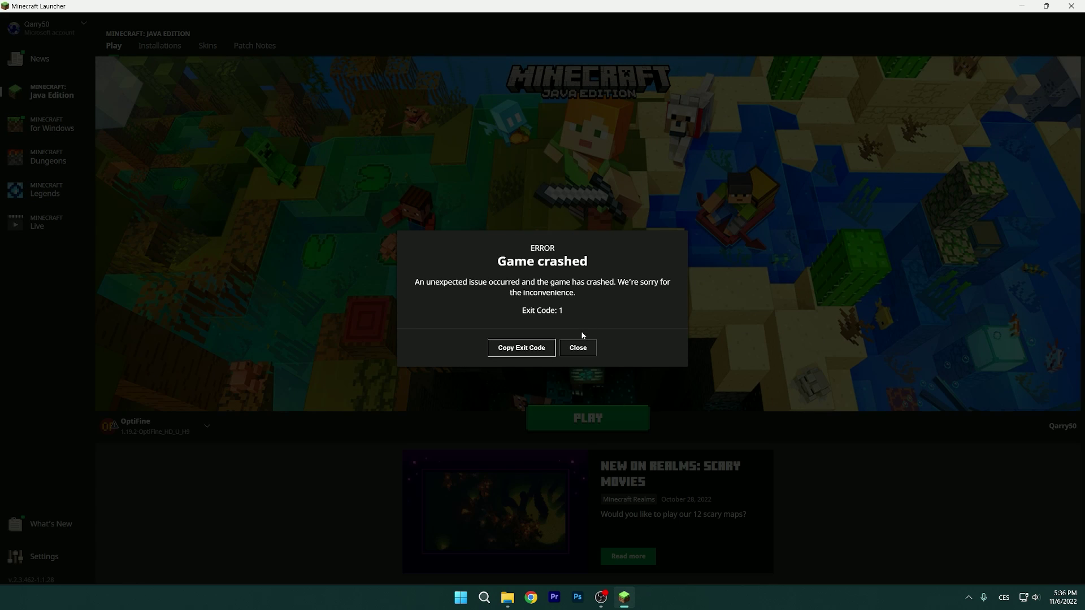
{"action": "left_click", "coordinate": [577, 348]}
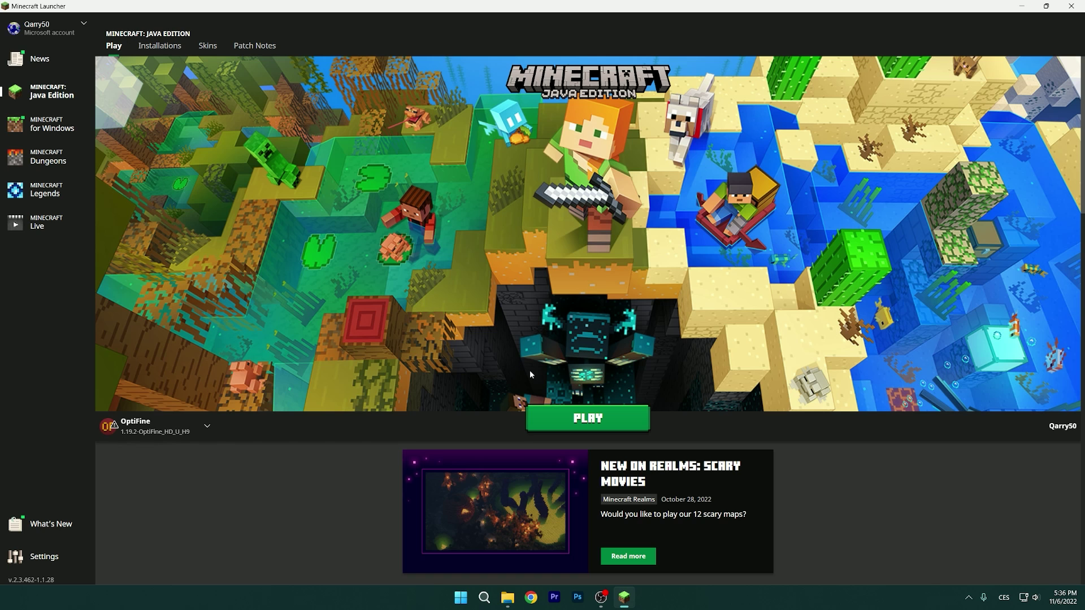
{"action": "left_click", "coordinate": [156, 426]}
{"action": "left_click", "coordinate": [161, 312]}
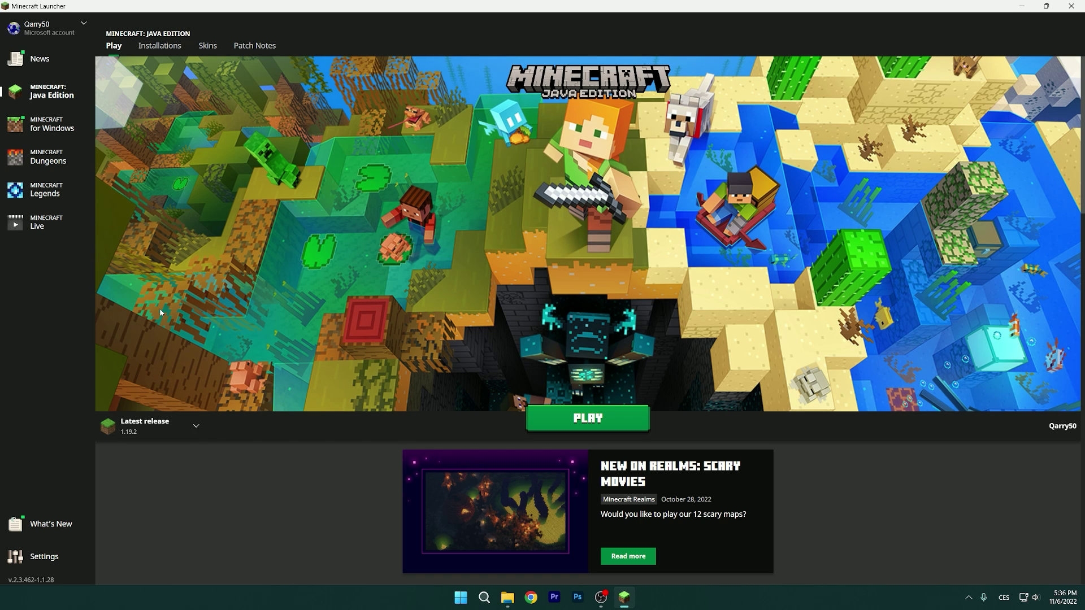
{"action": "left_click", "coordinate": [600, 421]}
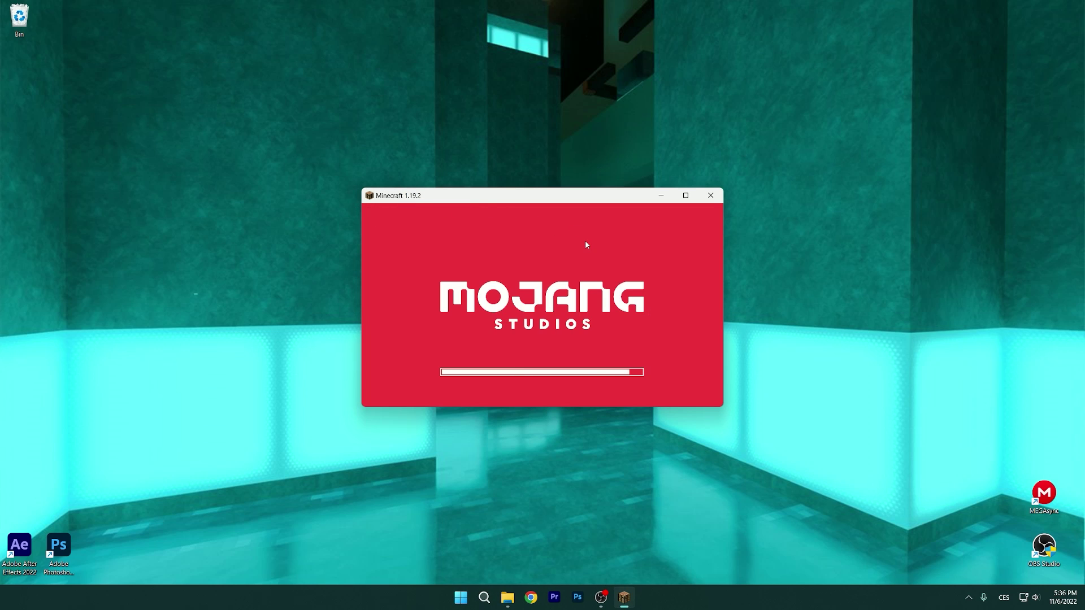
Step: Maximize the Minecraft window and join Hypixel Server from the Multiplayer server list
{"action": "left_click", "coordinate": [690, 202]}
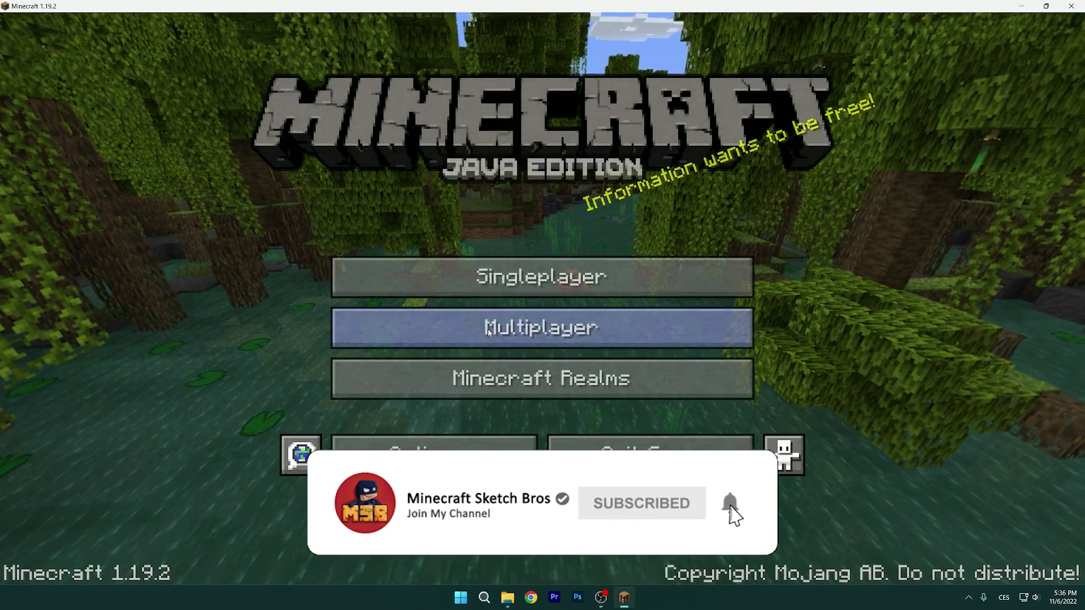
{"action": "left_click", "coordinate": [489, 333]}
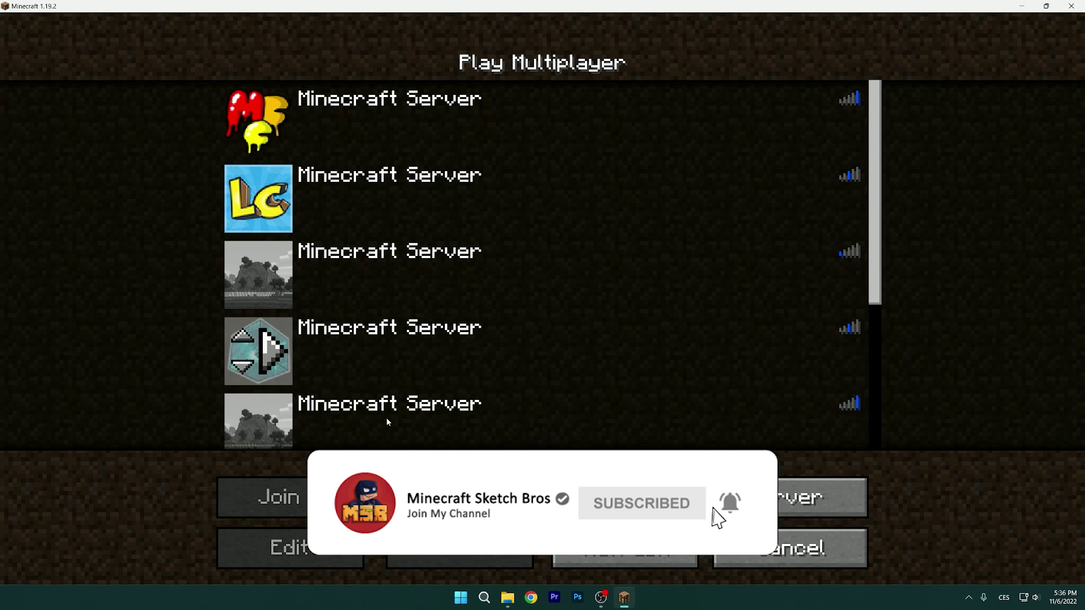
{"action": "scroll", "coordinate": [873, 351], "scroll_direction": "down", "scroll_amount": 4}
{"action": "scroll", "coordinate": [873, 351], "scroll_direction": "down", "scroll_amount": 3}
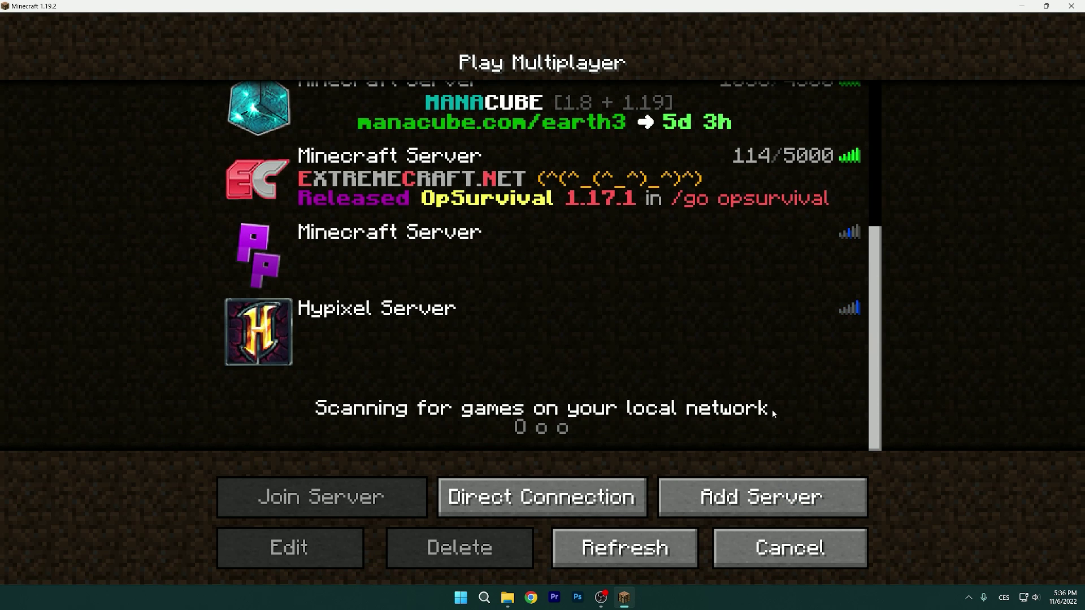
{"action": "left_click", "coordinate": [388, 324]}
{"action": "left_click", "coordinate": [289, 490]}
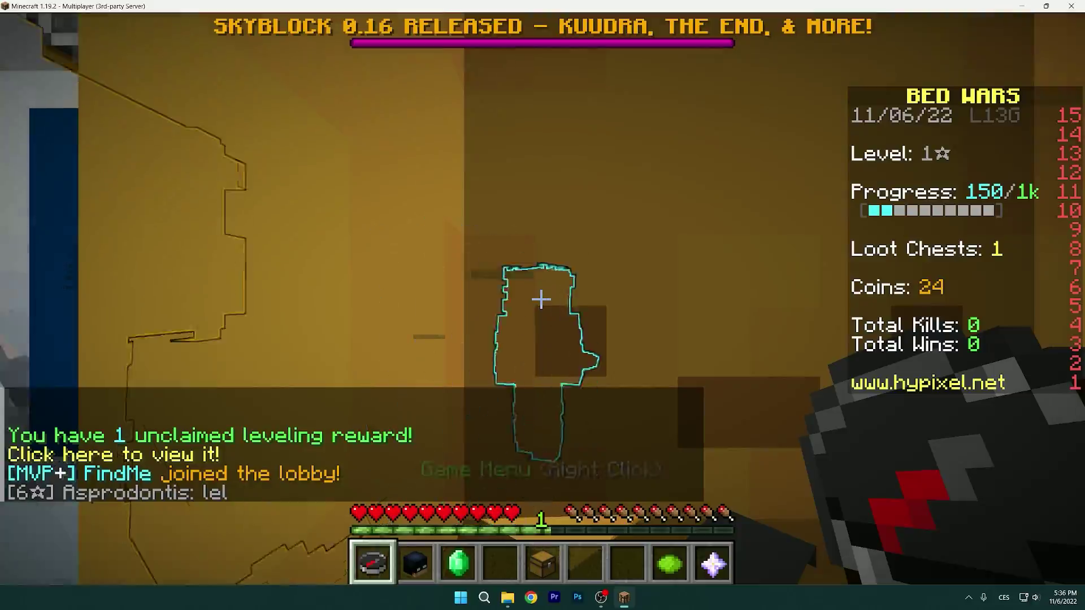
Step: Walk across the lobby plaza toward the 4v4v4v4 Bed Wars NPC, switching to hotbar slots 3 and 4
{"action": "key", "text": "w"}
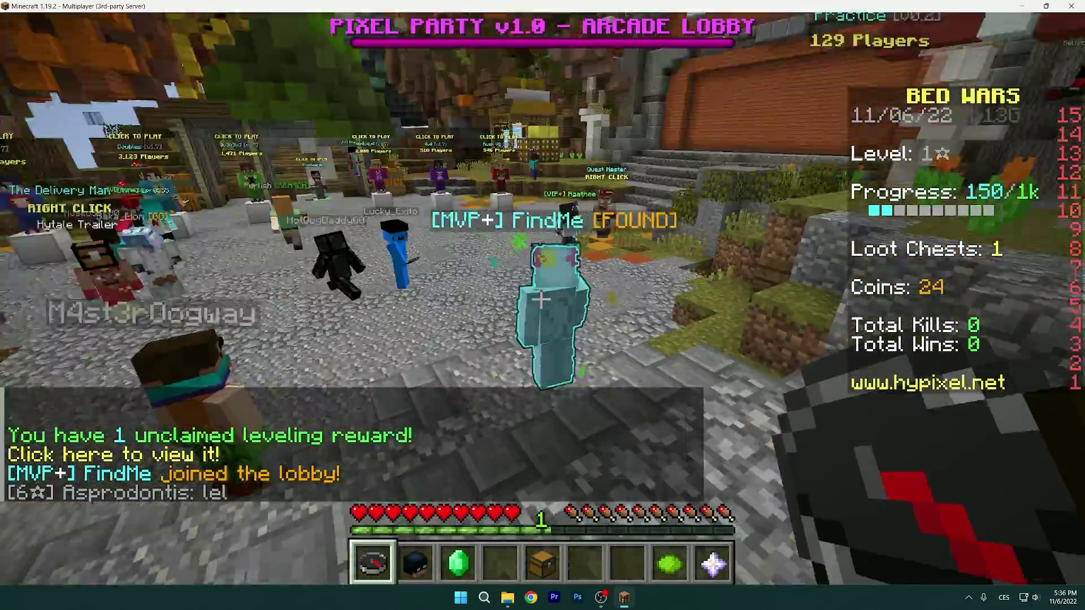
{"action": "key", "text": "w"}
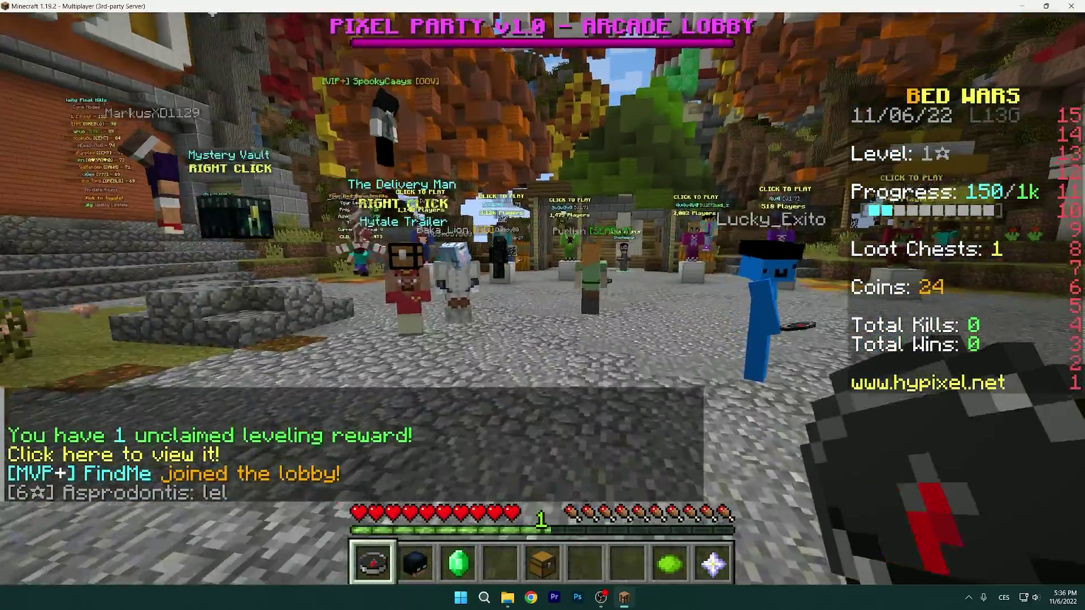
{"action": "key", "text": "w"}
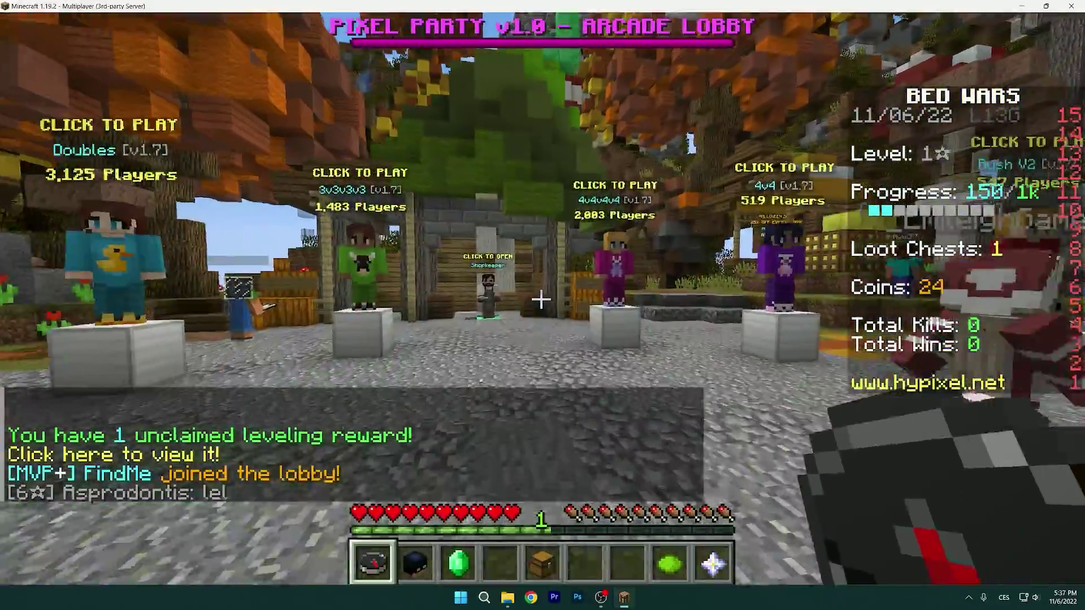
{"action": "key", "text": "3"}
{"action": "key", "text": "w"}
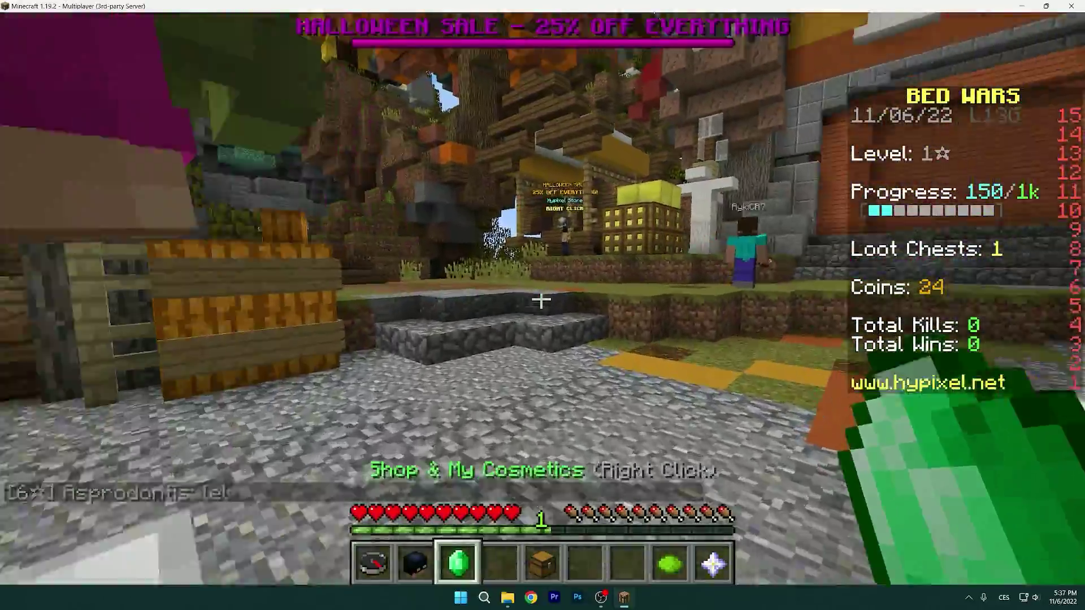
{"action": "key", "text": "4"}
Step: Walk over the wooden steps and past the Hypixel Store NPC into the lobby behind another player
{"action": "key", "text": "w"}
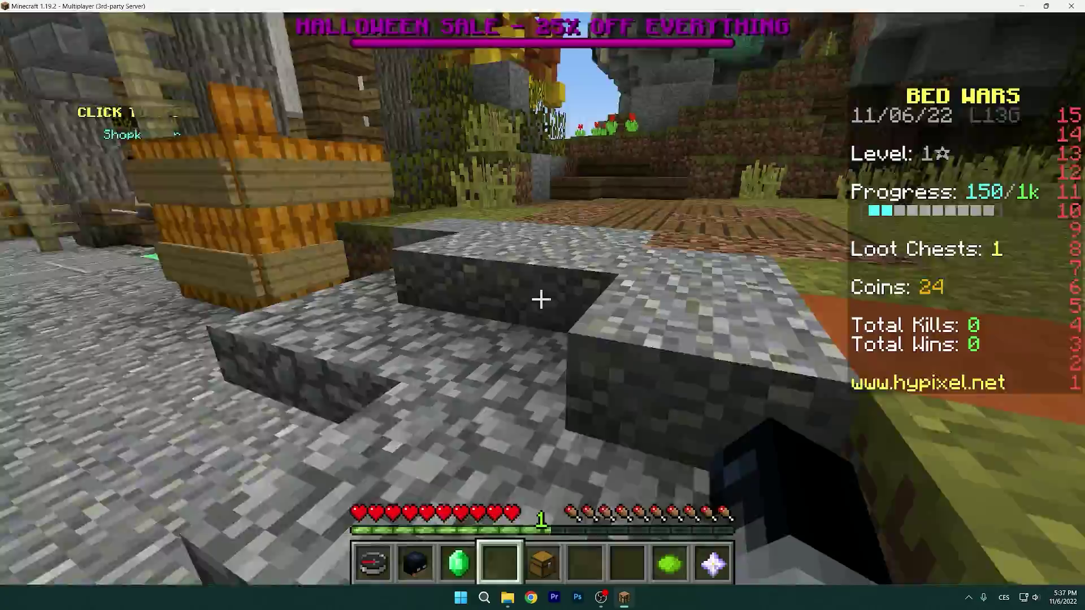
{"action": "key", "text": "w"}
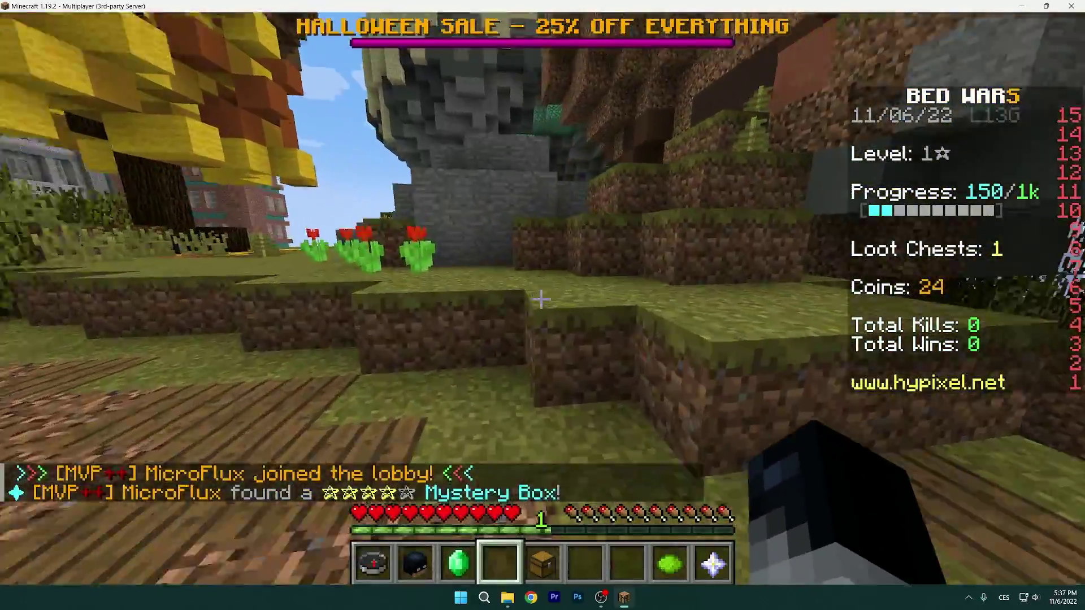
{"action": "key", "text": "w"}
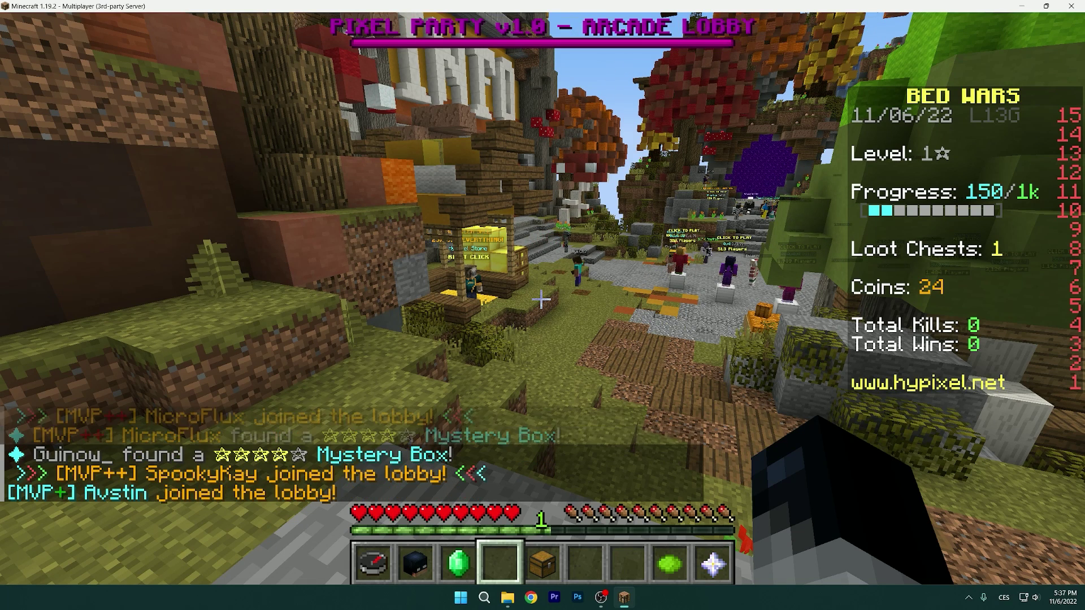
{"action": "key", "text": "w"}
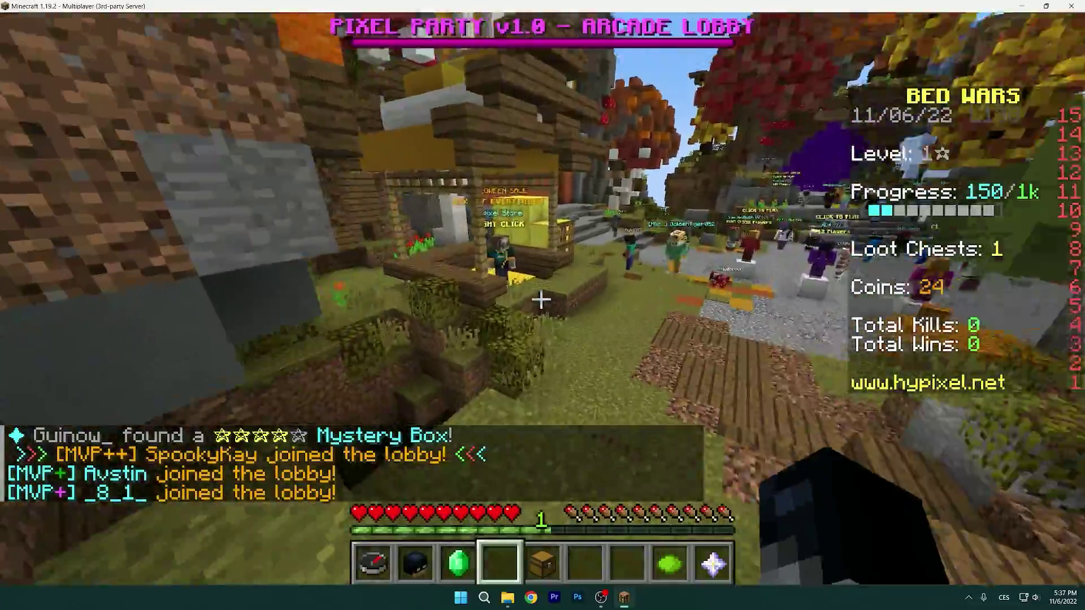
{"action": "key", "text": "w"}
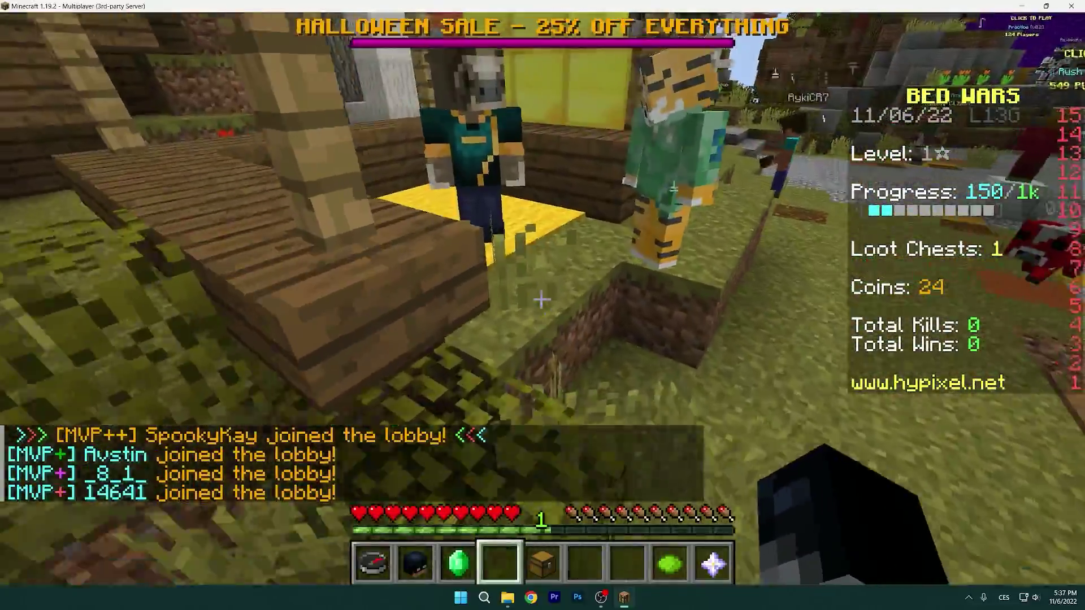
{"action": "key", "text": "w"}
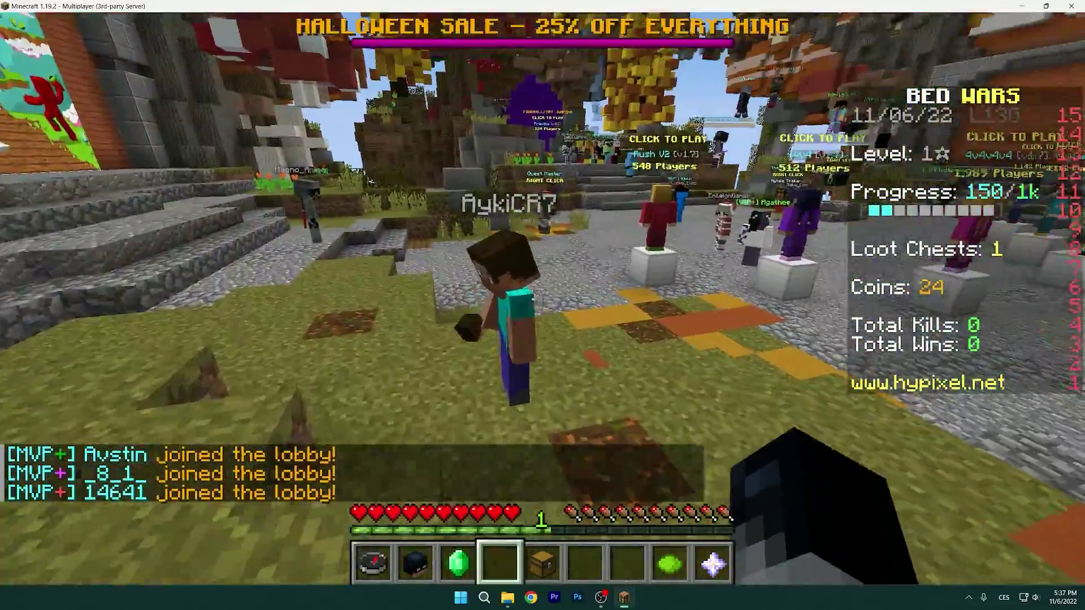